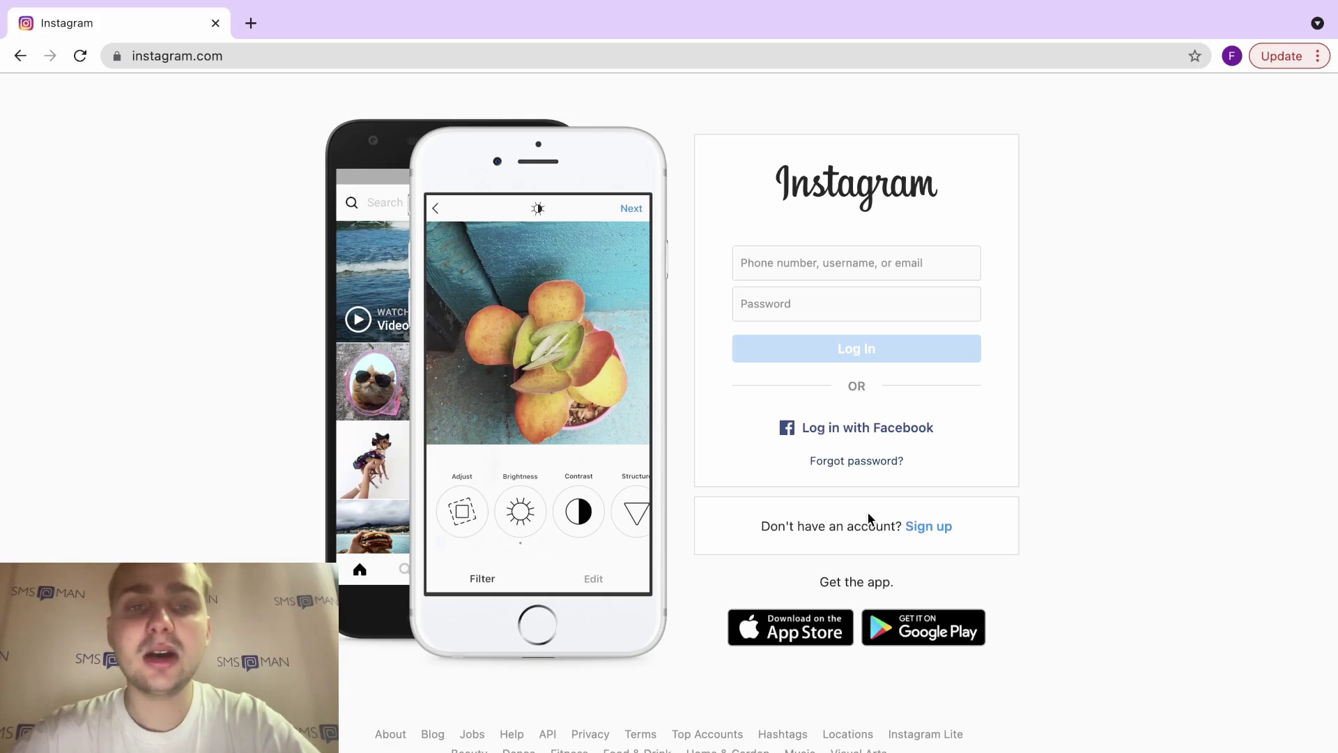
Step: Start a new Instagram account sign-up, then load sms-man.com in a new browser tab
{"action": "left_click", "coordinate": [933, 527]}
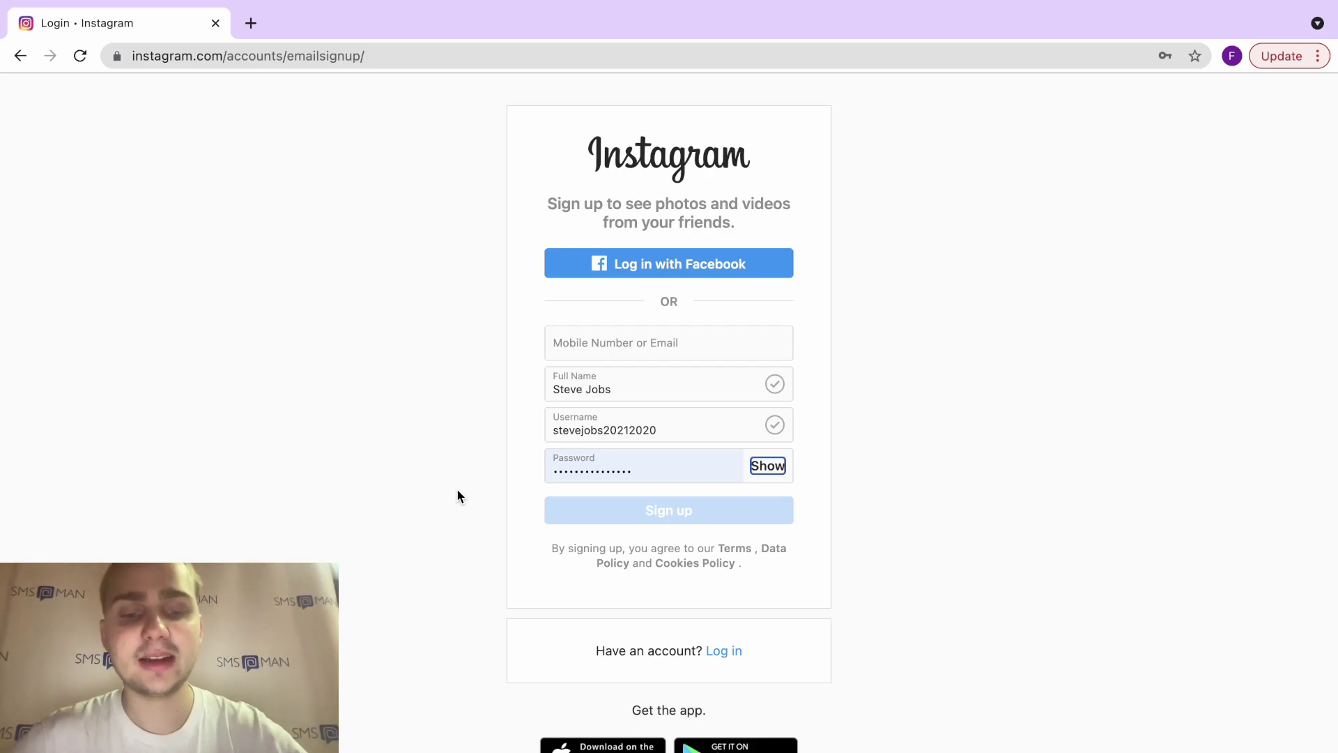
{"action": "key", "text": "ctrl+t"}
{"action": "type", "text": "sms"}
{"action": "key", "text": "Return"}
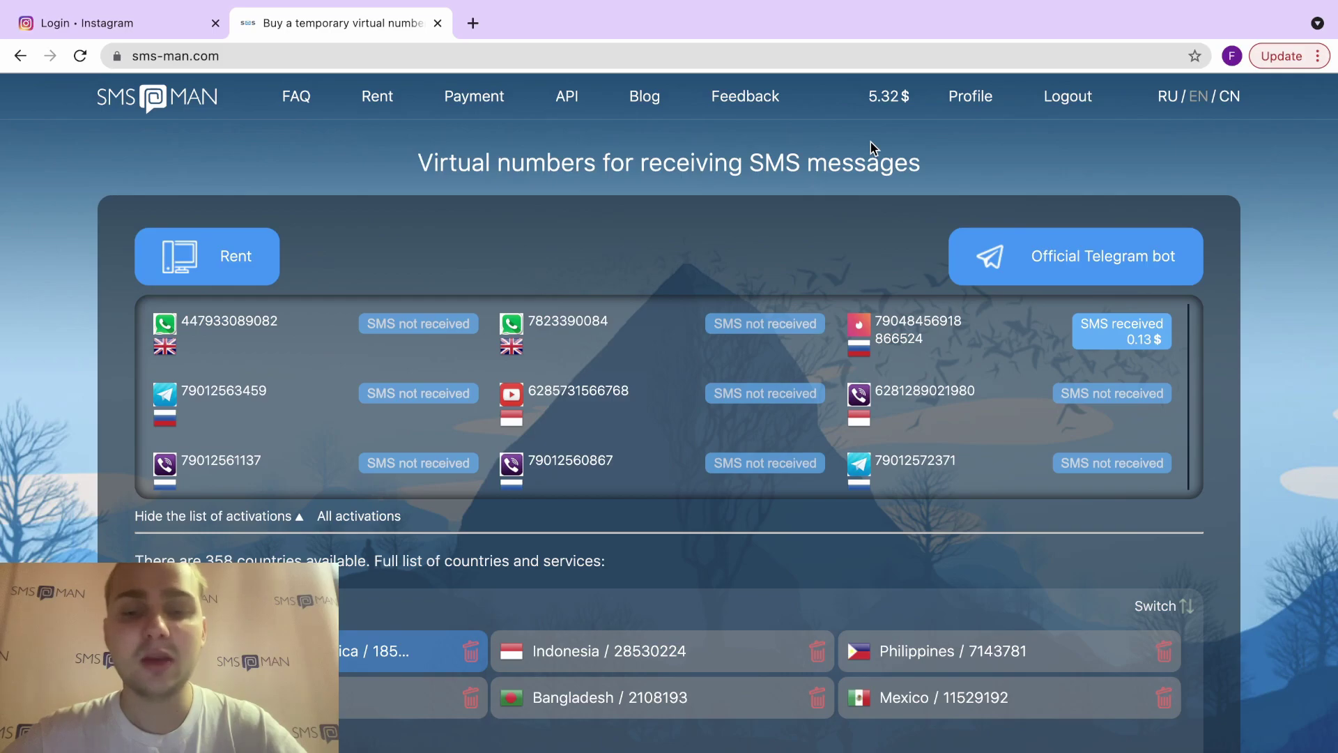
{"action": "left_click", "coordinate": [885, 101]}
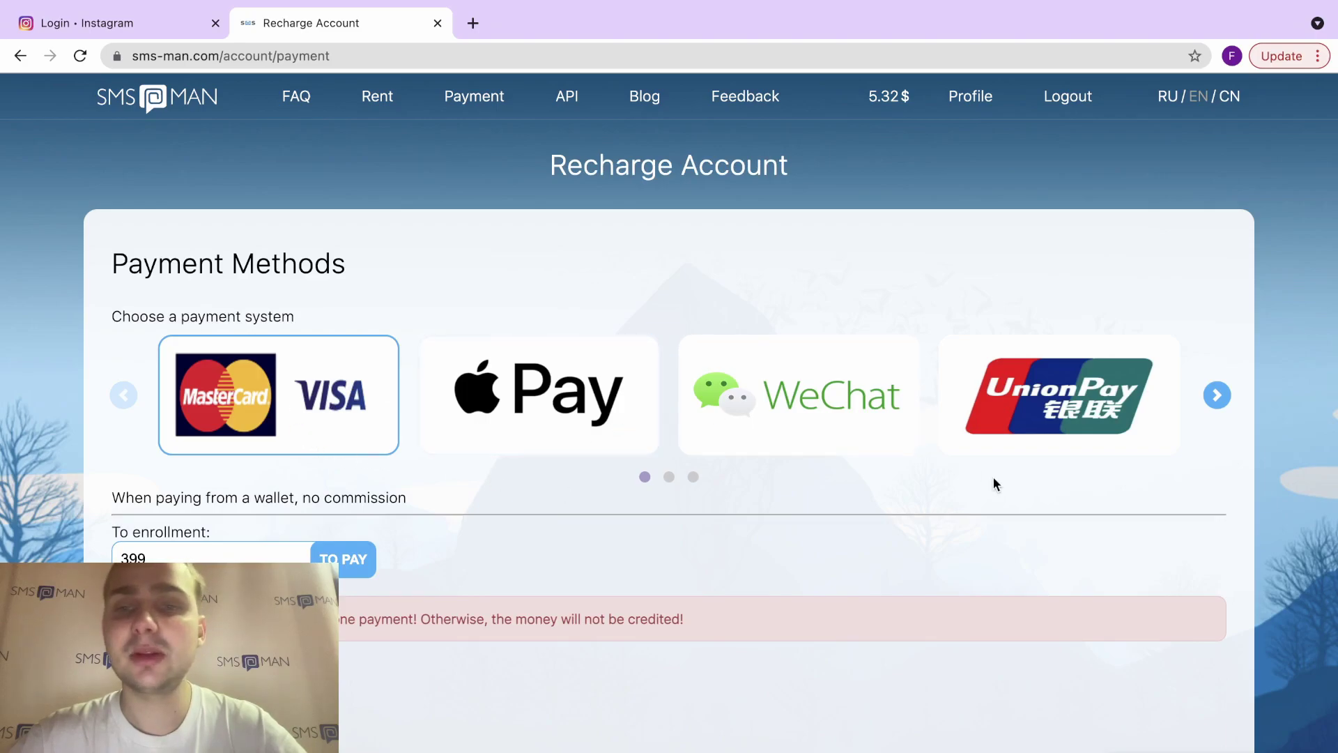
{"action": "left_click", "coordinate": [1217, 395]}
{"action": "left_click", "coordinate": [1218, 396]}
{"action": "left_click", "coordinate": [1217, 396]}
{"action": "left_click", "coordinate": [1217, 395]}
{"action": "left_click", "coordinate": [561, 382]}
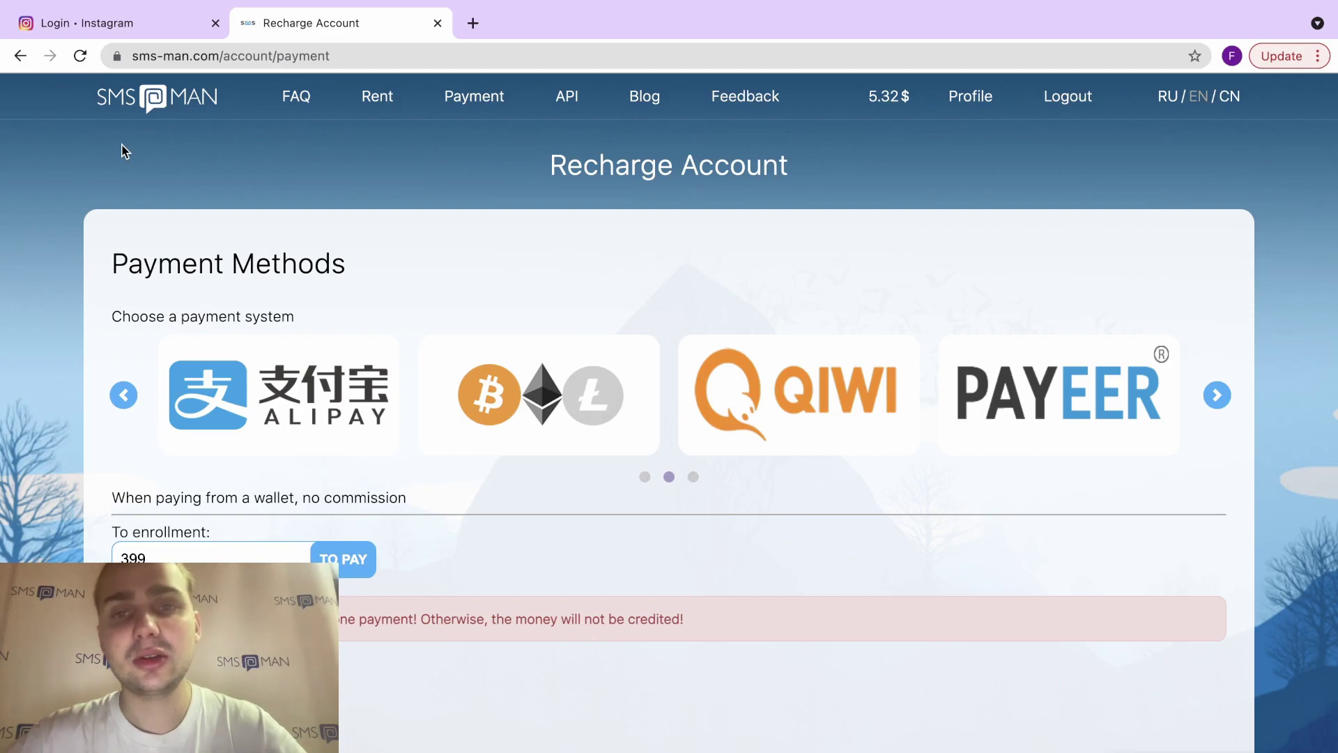
{"action": "left_click", "coordinate": [136, 106]}
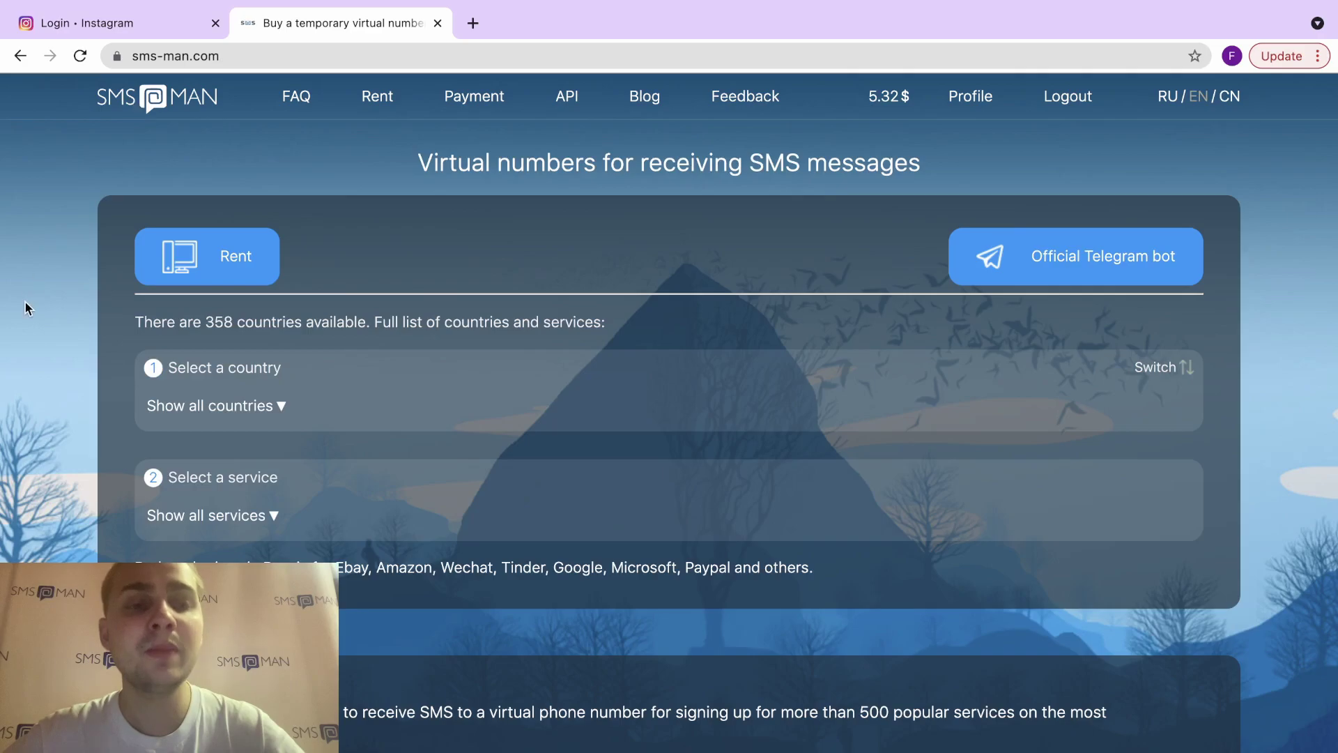
Step: On SMS-Man, search the full country list for 'col' and choose Colombia
{"action": "scroll", "coordinate": [25, 302], "scroll_direction": "down", "scroll_amount": 3}
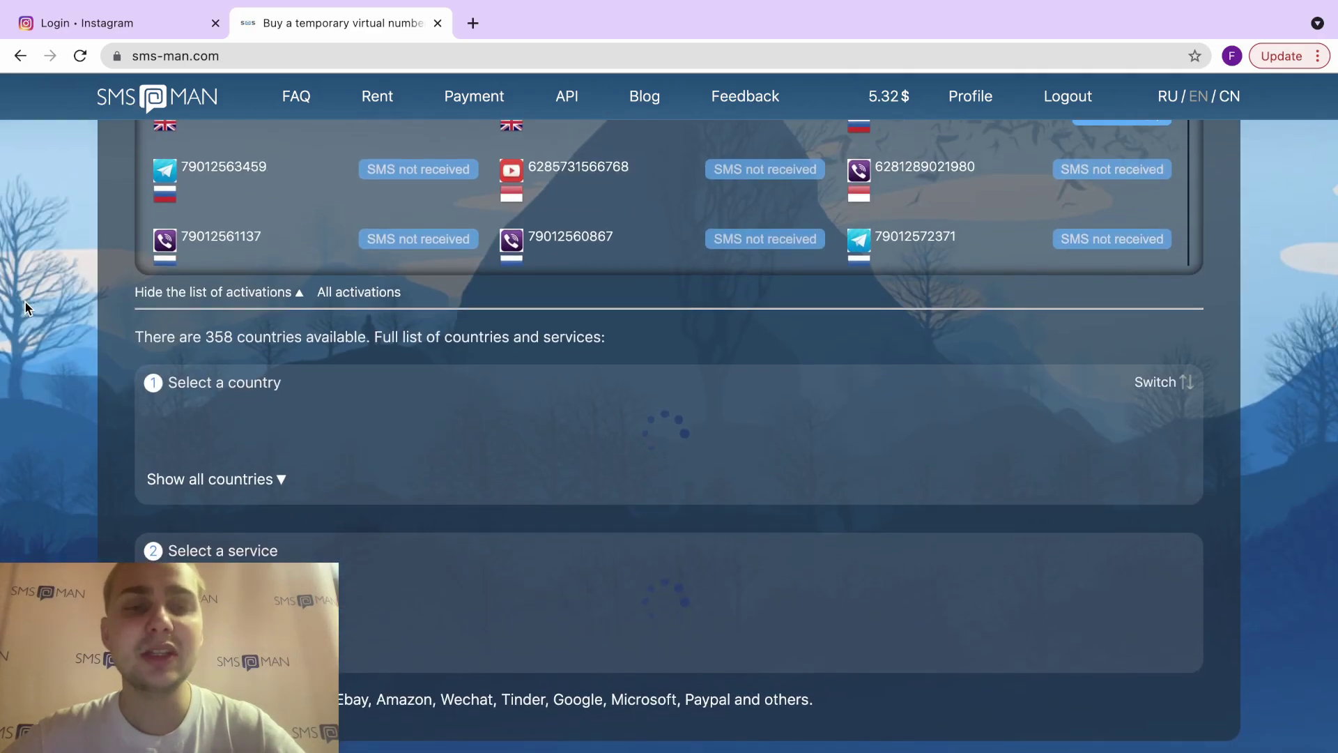
{"action": "scroll", "coordinate": [25, 302], "scroll_direction": "down", "scroll_amount": 2}
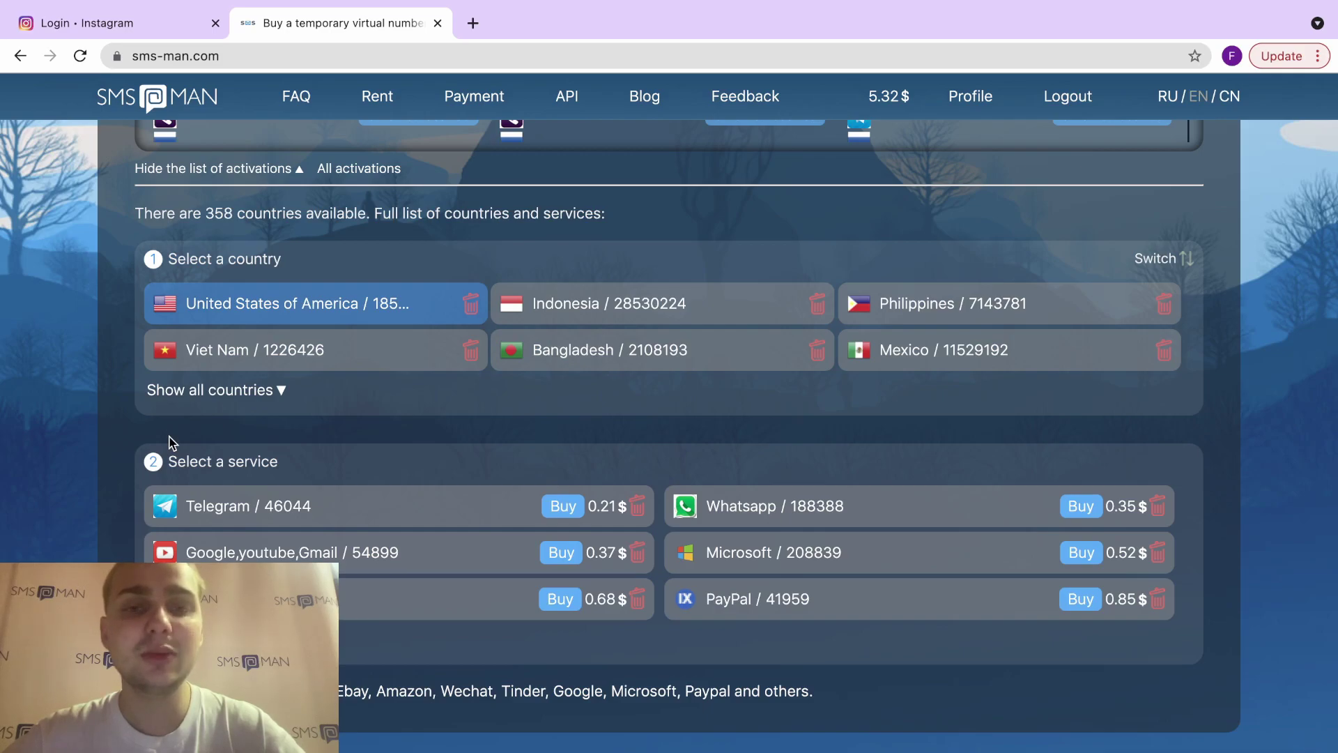
{"action": "left_click", "coordinate": [213, 399]}
{"action": "left_click", "coordinate": [1046, 410]}
{"action": "type", "text": "col"}
{"action": "left_click", "coordinate": [353, 454]}
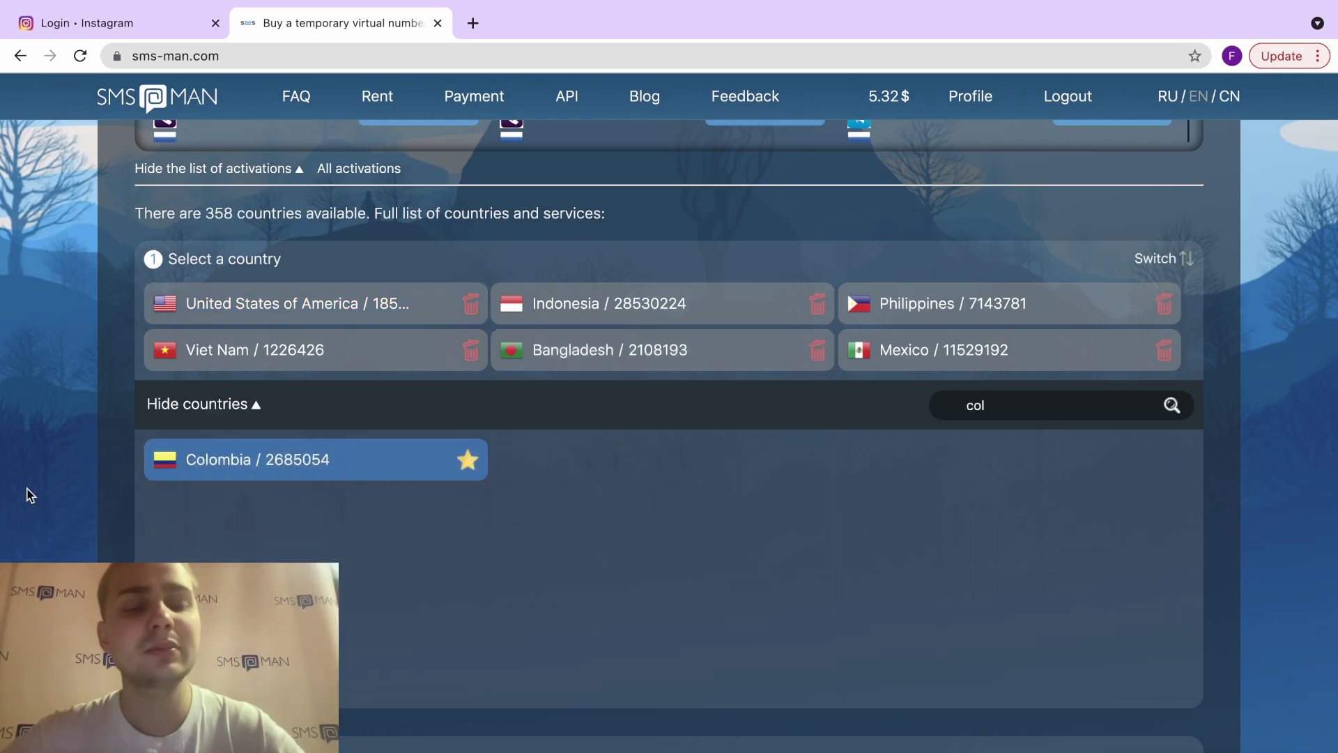
Step: Search all services for 'inst' to get an Instagram number, then copy the new number
{"action": "scroll", "coordinate": [29, 494], "scroll_direction": "down", "scroll_amount": 5}
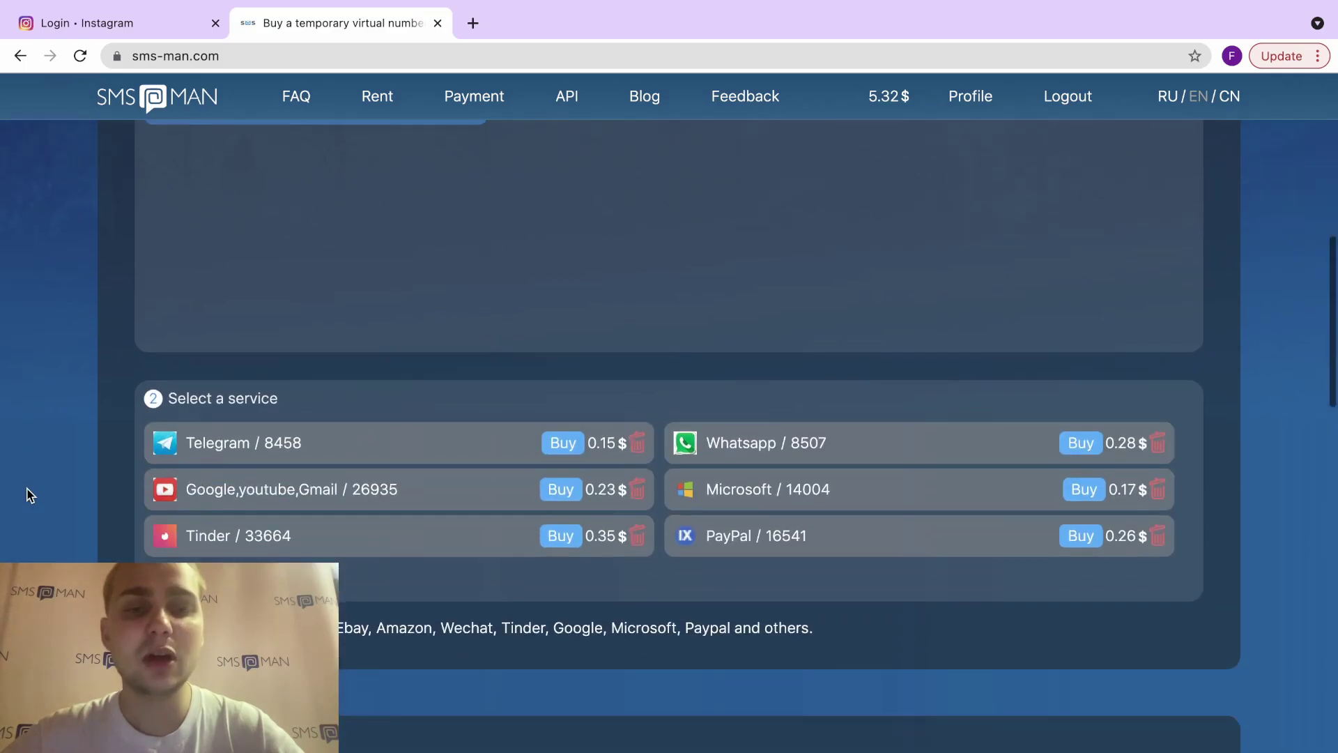
{"action": "scroll", "coordinate": [30, 494], "scroll_direction": "down", "scroll_amount": 1}
{"action": "left_click", "coordinate": [174, 514]}
{"action": "left_click", "coordinate": [1037, 526]}
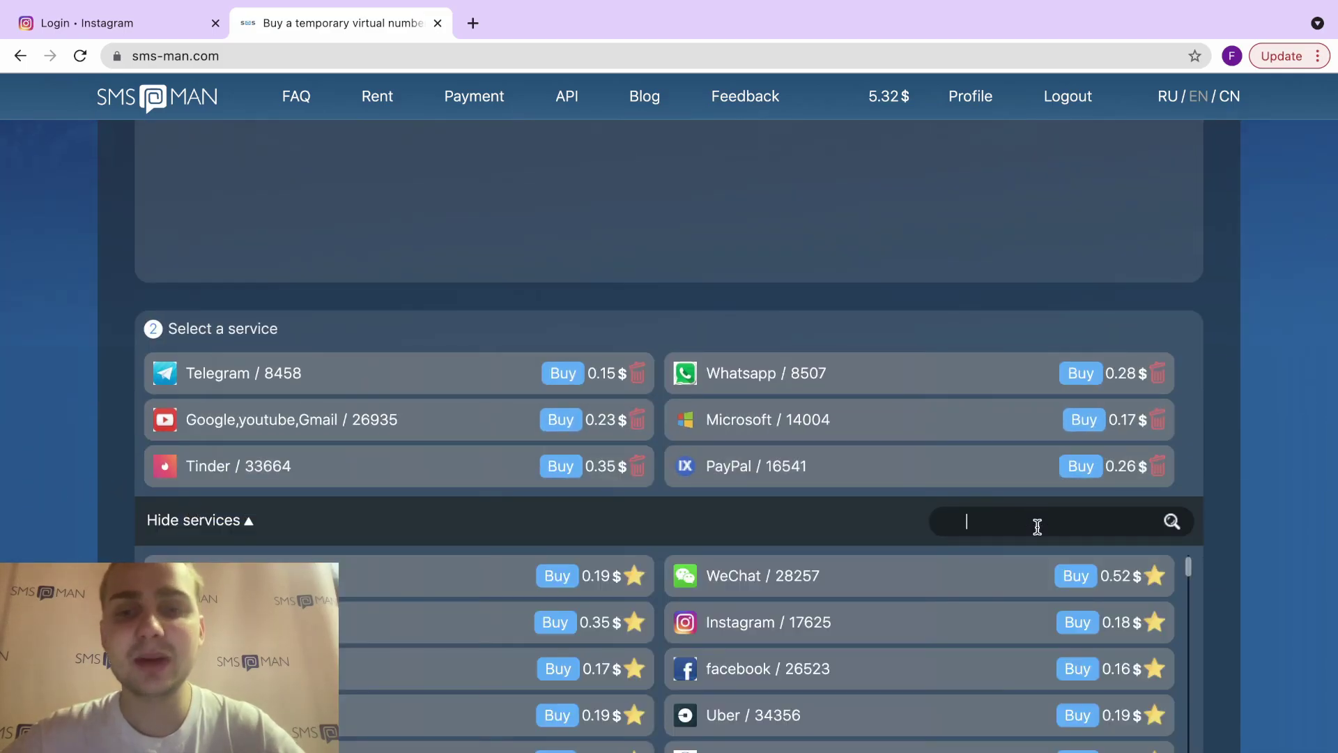
{"action": "type", "text": "inst"}
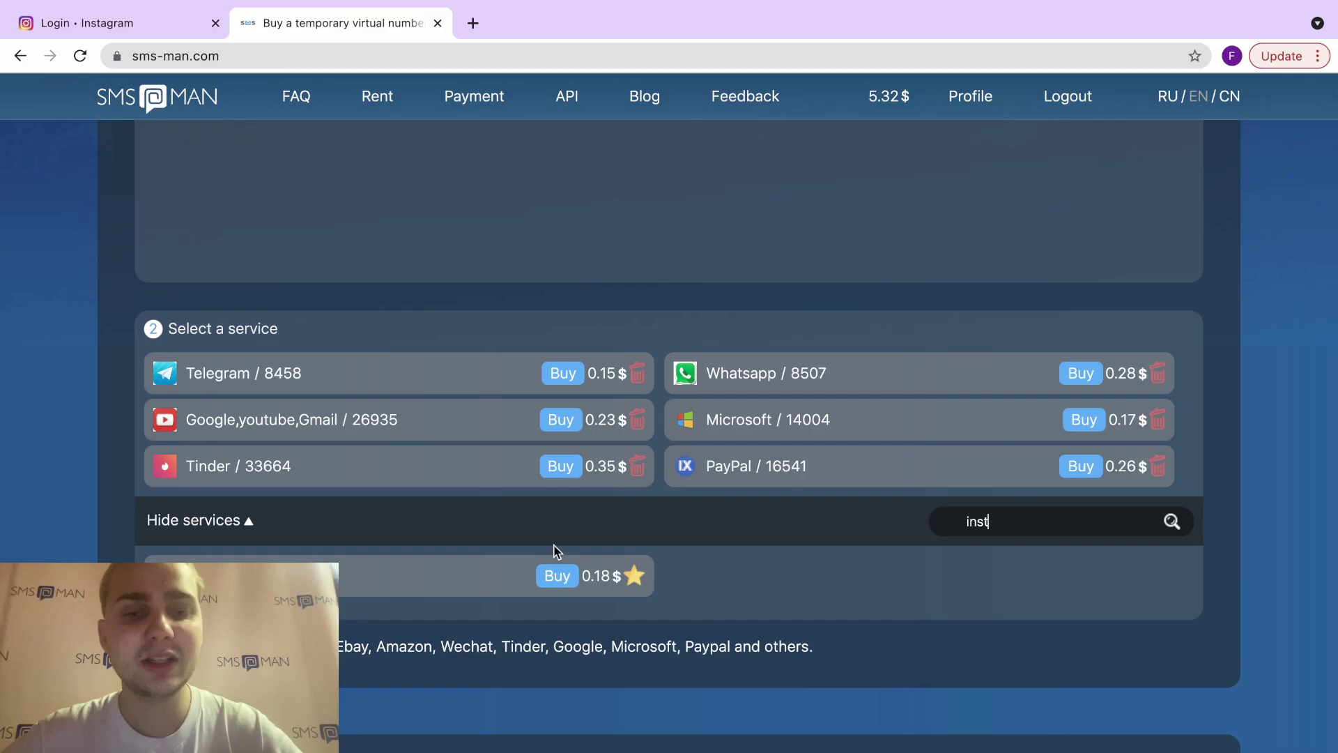
{"action": "scroll", "coordinate": [123, 537], "scroll_direction": "up", "scroll_amount": 6}
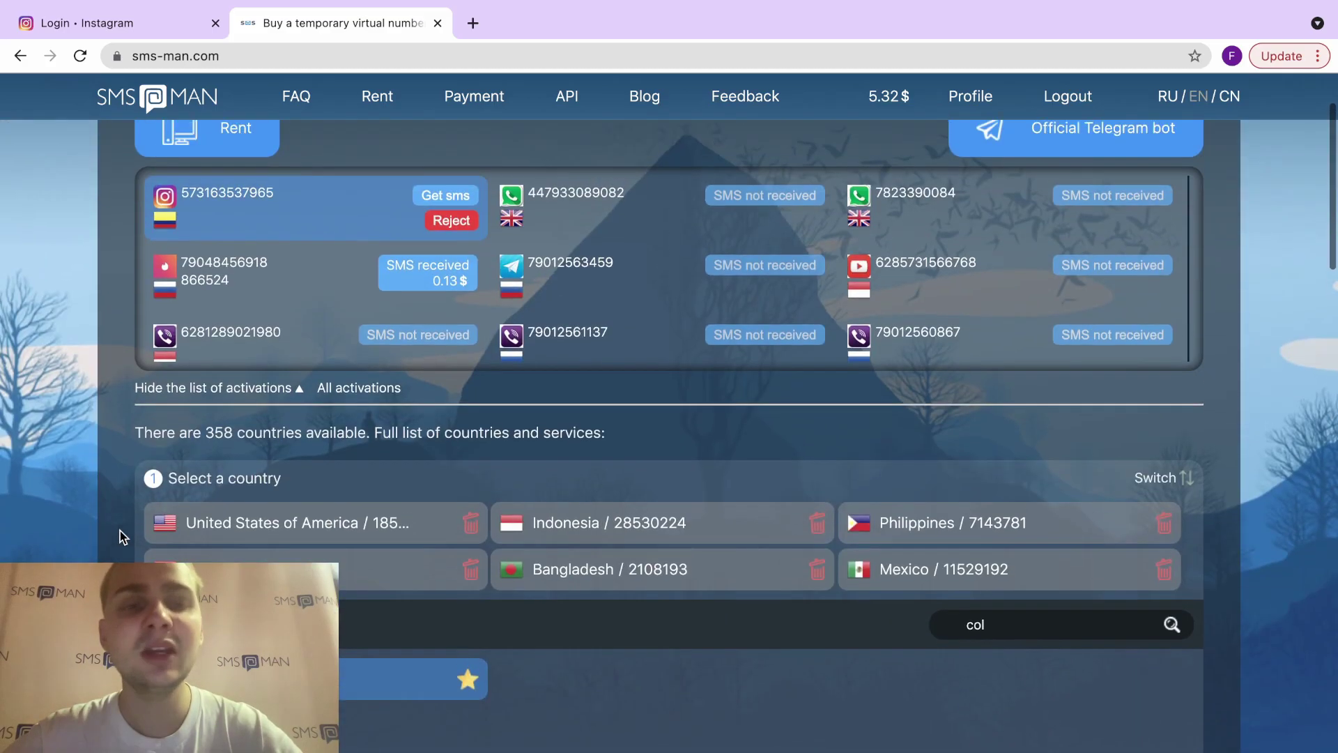
{"action": "left_click", "coordinate": [235, 201]}
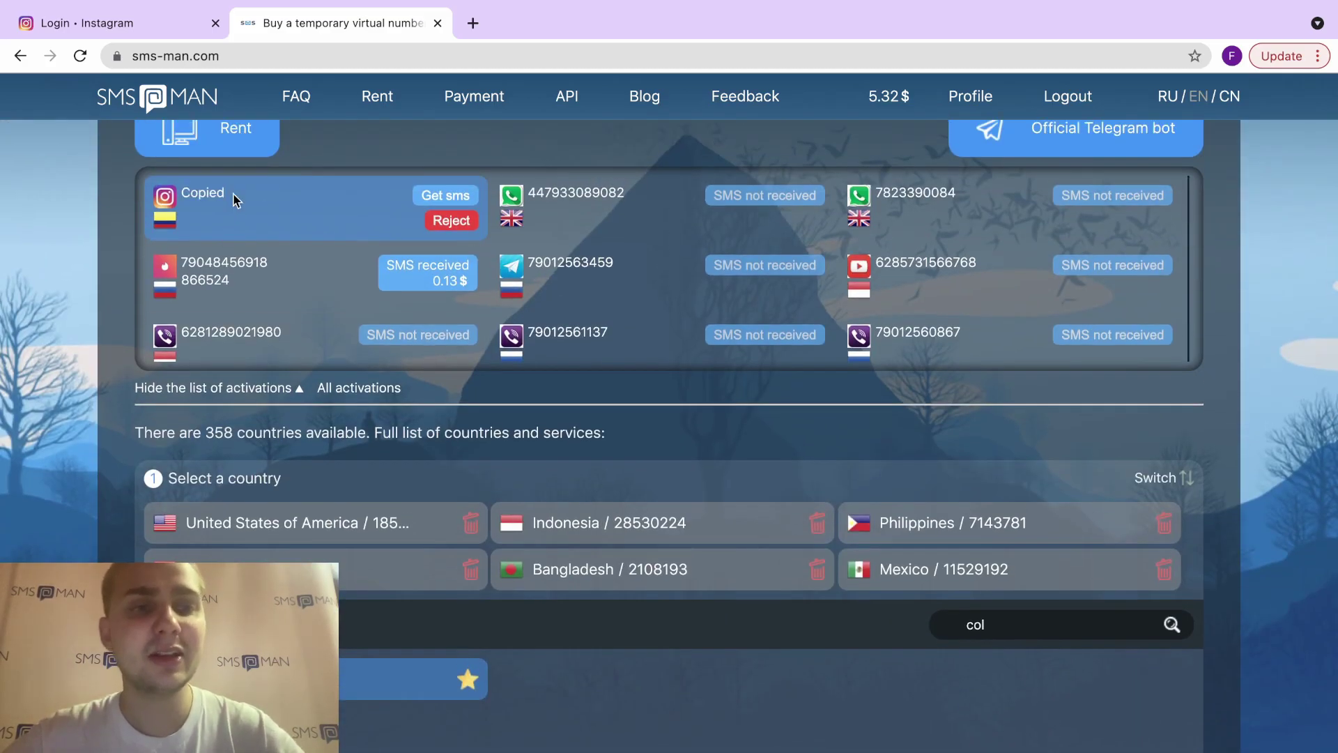
Step: Paste the Colombian number with a leading '+' into Instagram's sign-up form and submit it
{"action": "left_click", "coordinate": [152, 26]}
{"action": "left_click", "coordinate": [603, 354]}
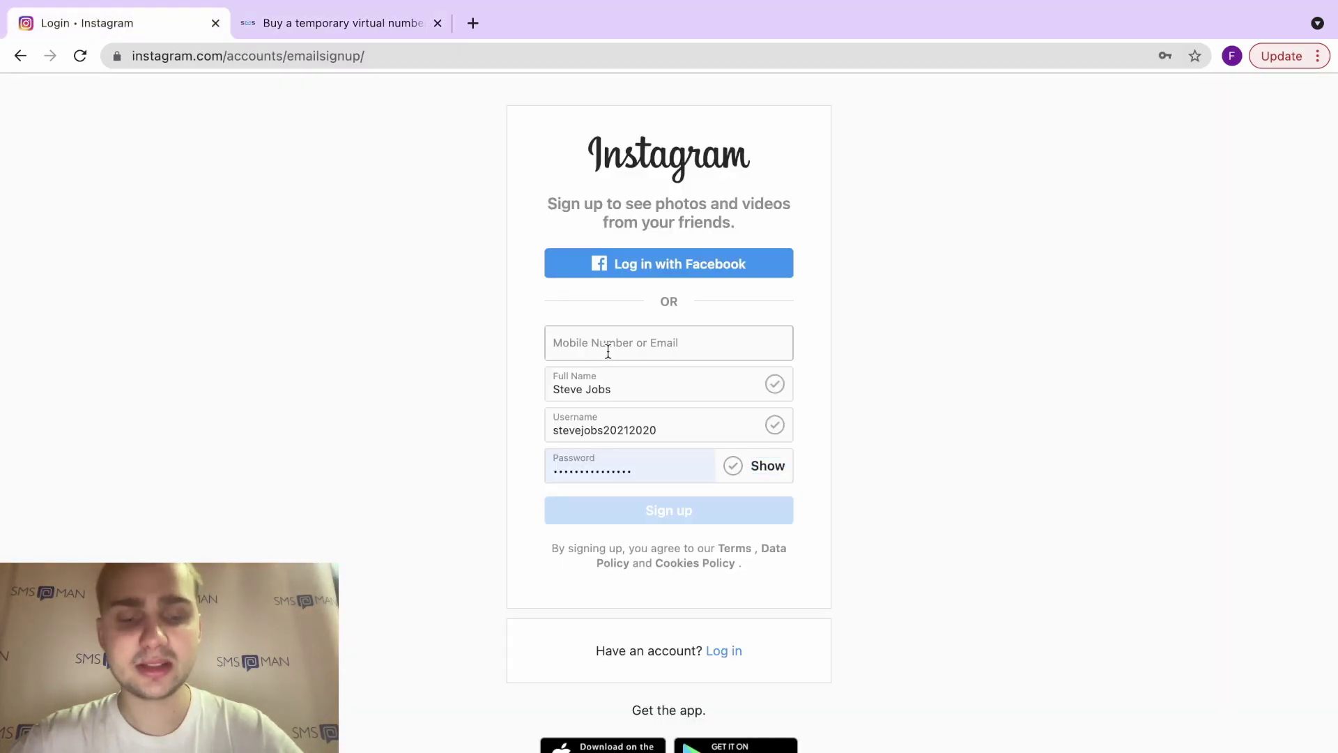
{"action": "key", "text": "super+v"}
{"action": "left_click", "coordinate": [554, 349]}
{"action": "type", "text": "+"}
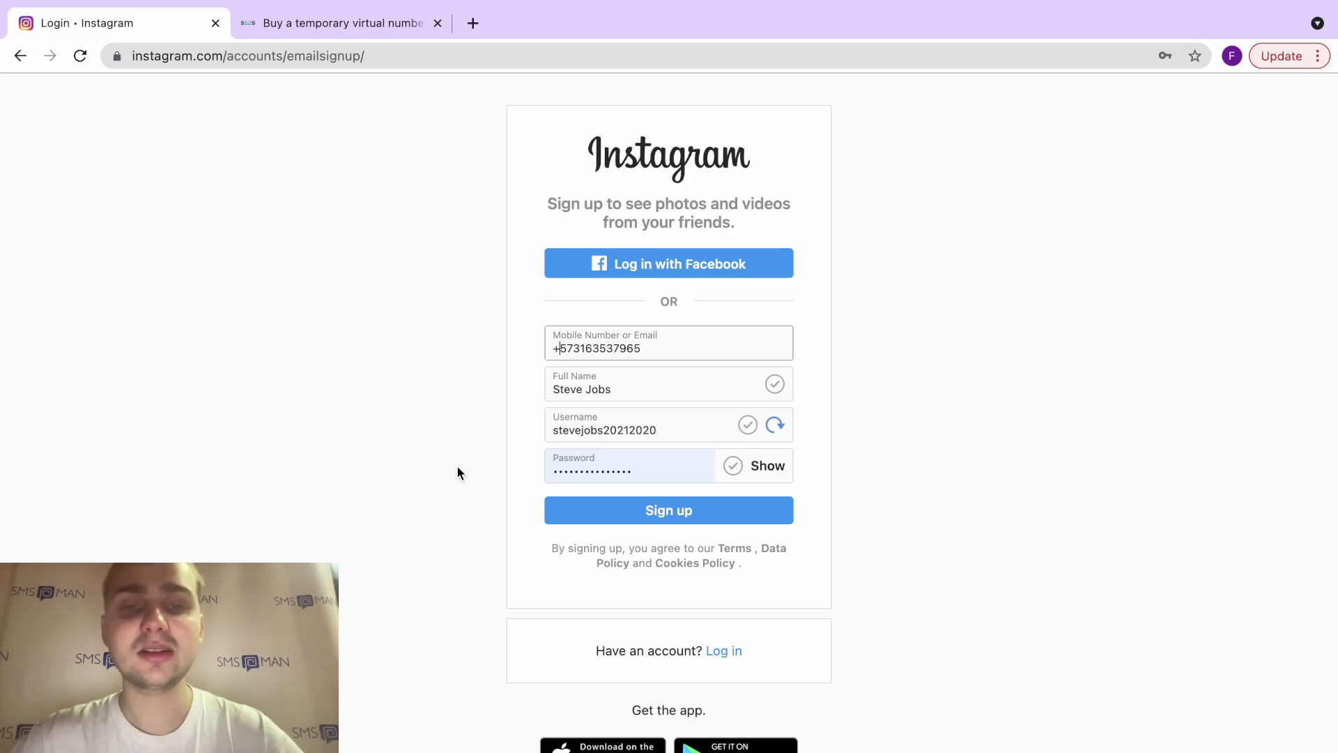
{"action": "left_click", "coordinate": [638, 519]}
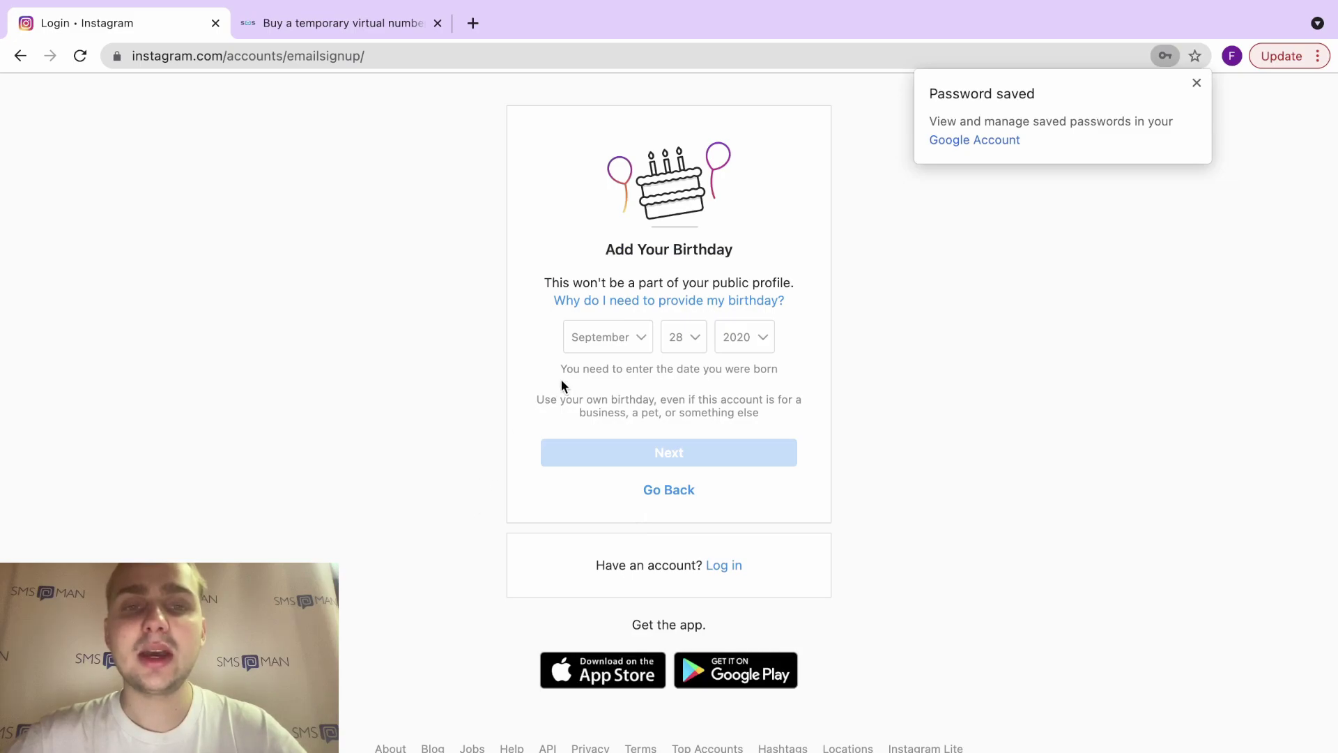
Step: Set the birthday to June 19, 1990 and continue to the code page
{"action": "left_click", "coordinate": [603, 337]}
{"action": "left_click", "coordinate": [589, 296]}
{"action": "left_click", "coordinate": [694, 338]}
{"action": "left_click", "coordinate": [681, 160]}
{"action": "left_click", "coordinate": [729, 328]}
{"action": "scroll", "coordinate": [737, 479], "scroll_direction": "down", "scroll_amount": 5}
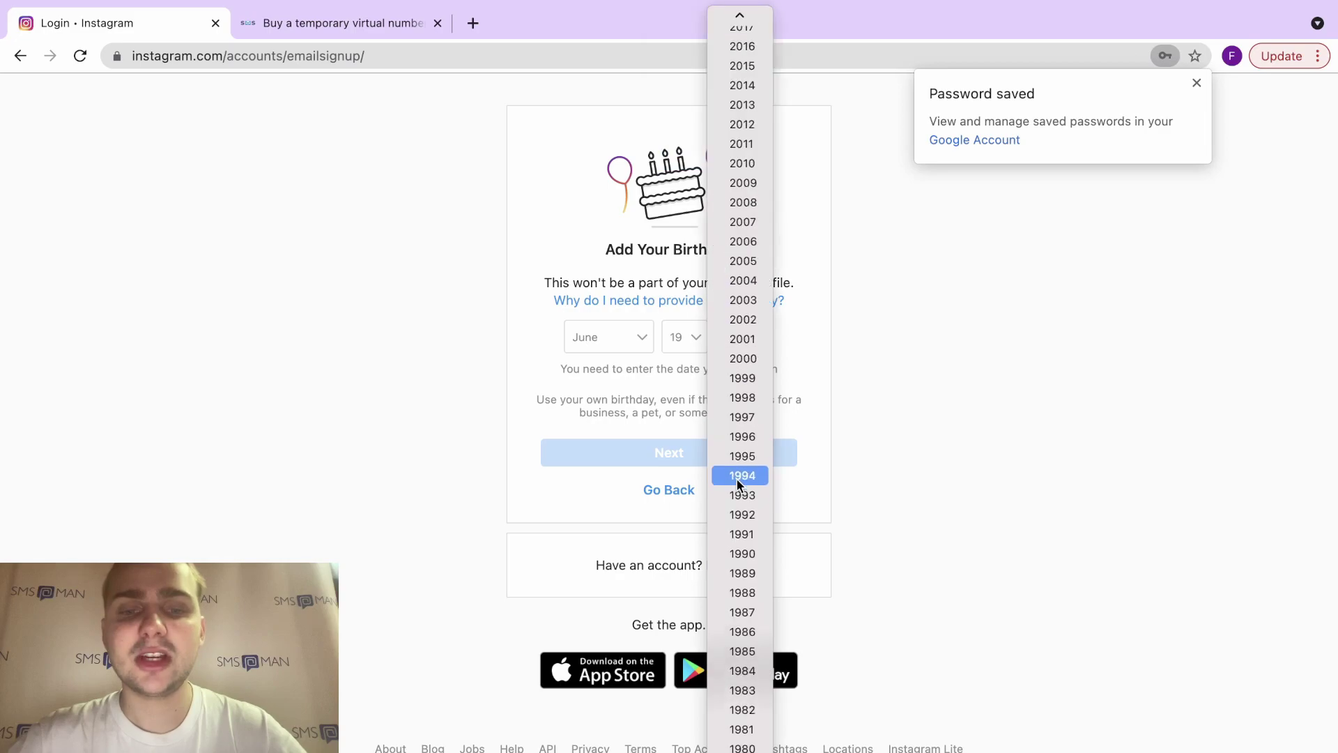
{"action": "left_click", "coordinate": [739, 553]}
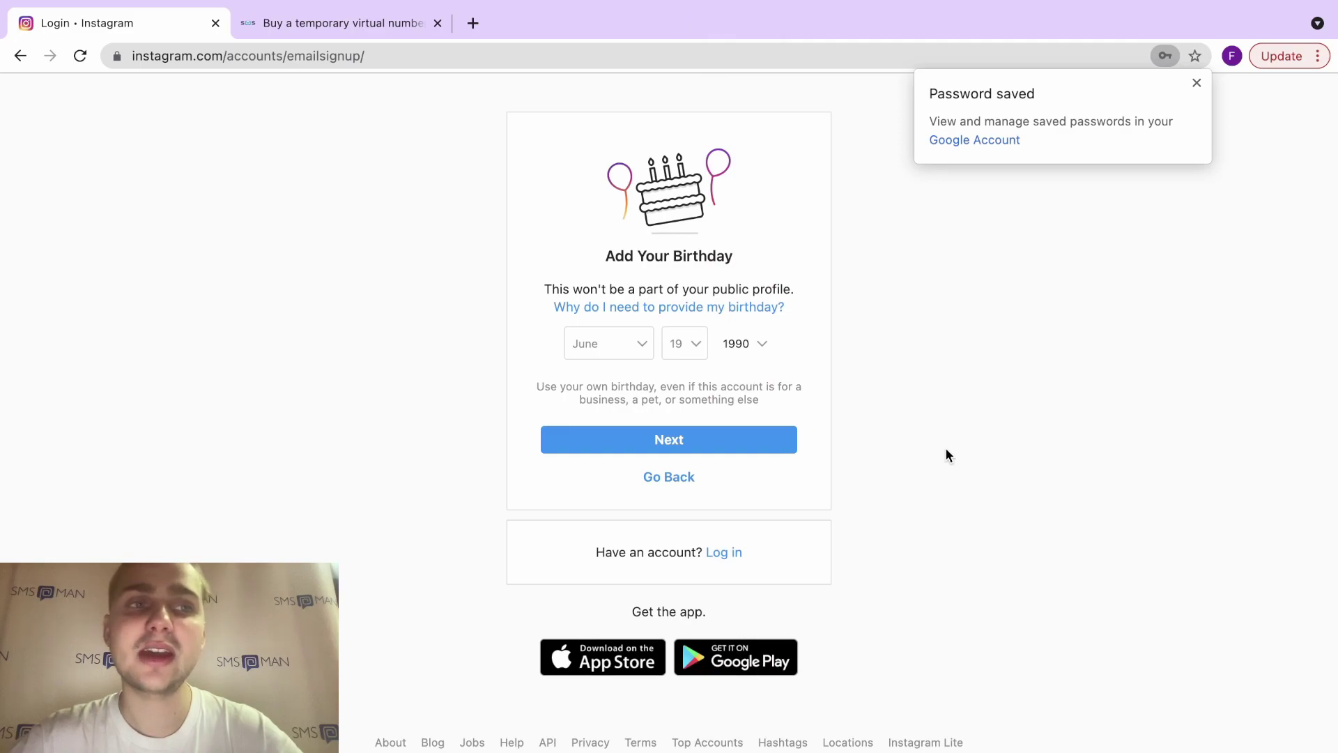
{"action": "left_click", "coordinate": [689, 437]}
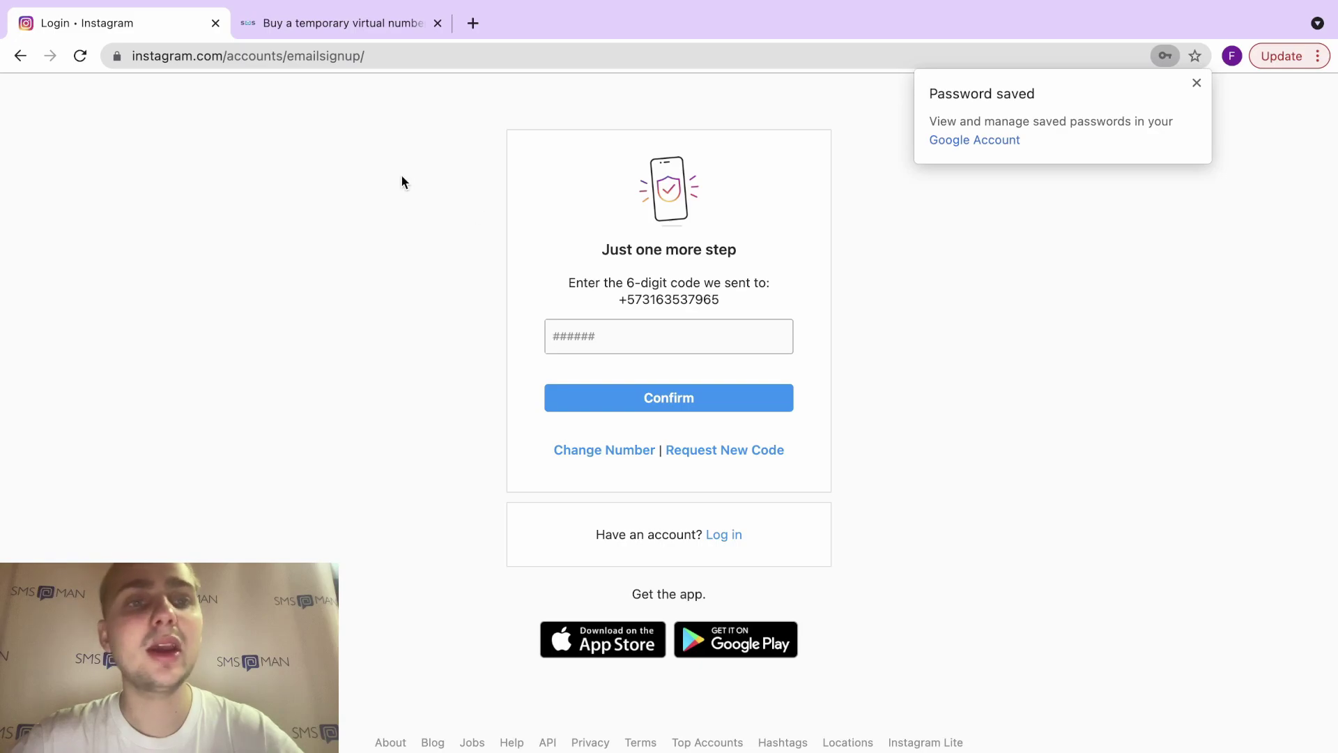
Step: Get the SMS for the Colombian number on SMS-Man and paste the code into Instagram
{"action": "left_click", "coordinate": [344, 26]}
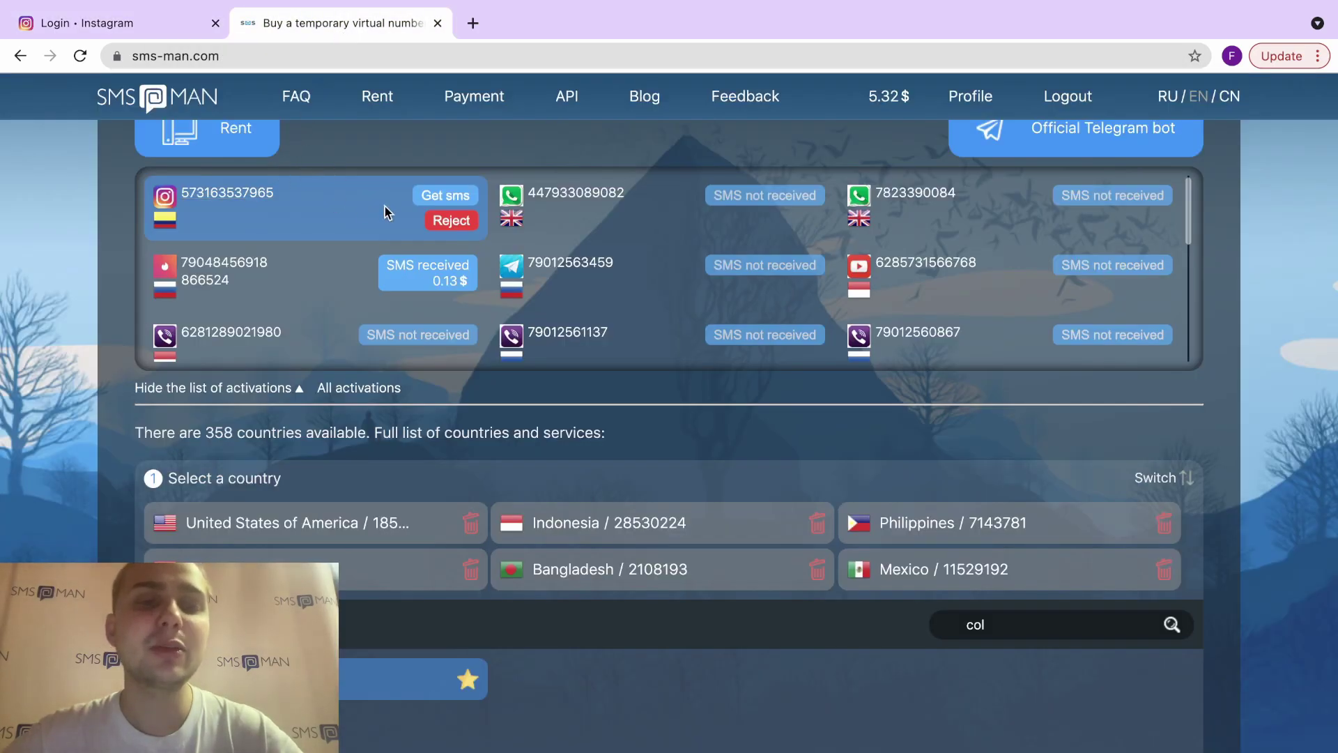
{"action": "left_click", "coordinate": [429, 204]}
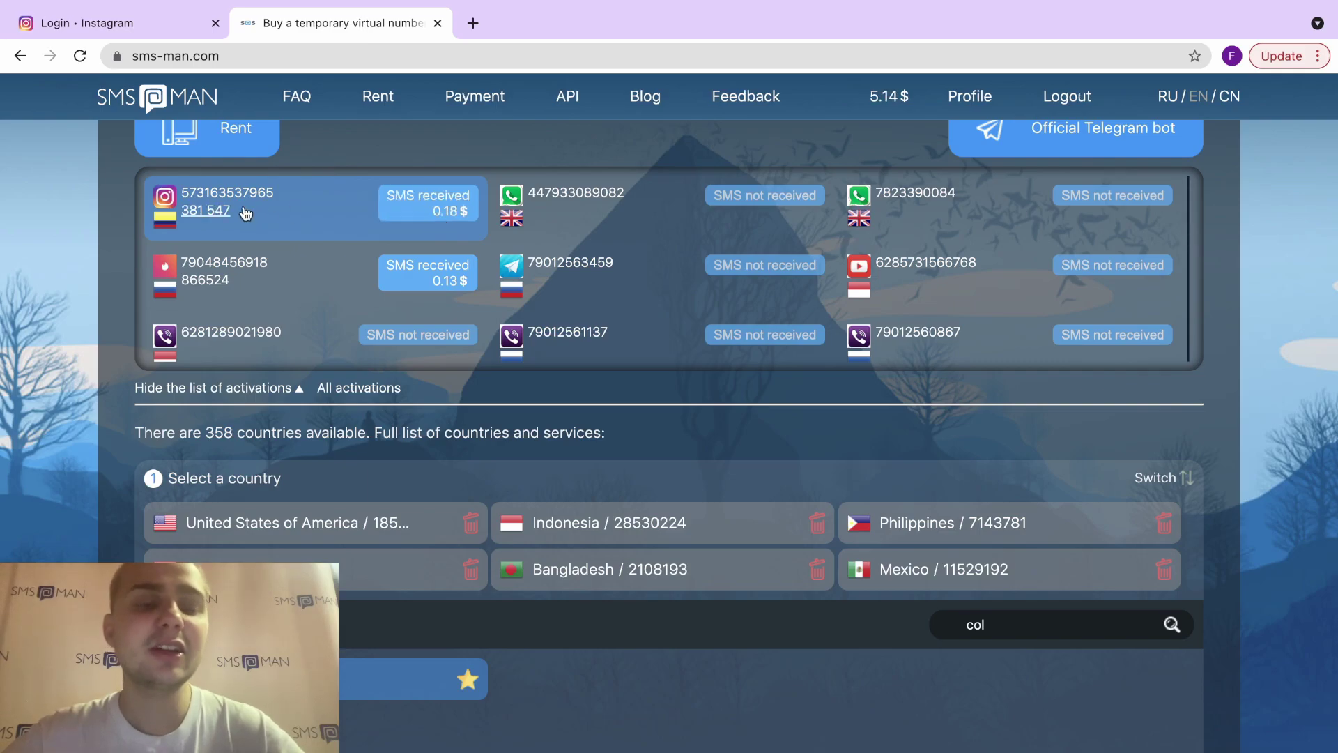
{"action": "left_click", "coordinate": [221, 212]}
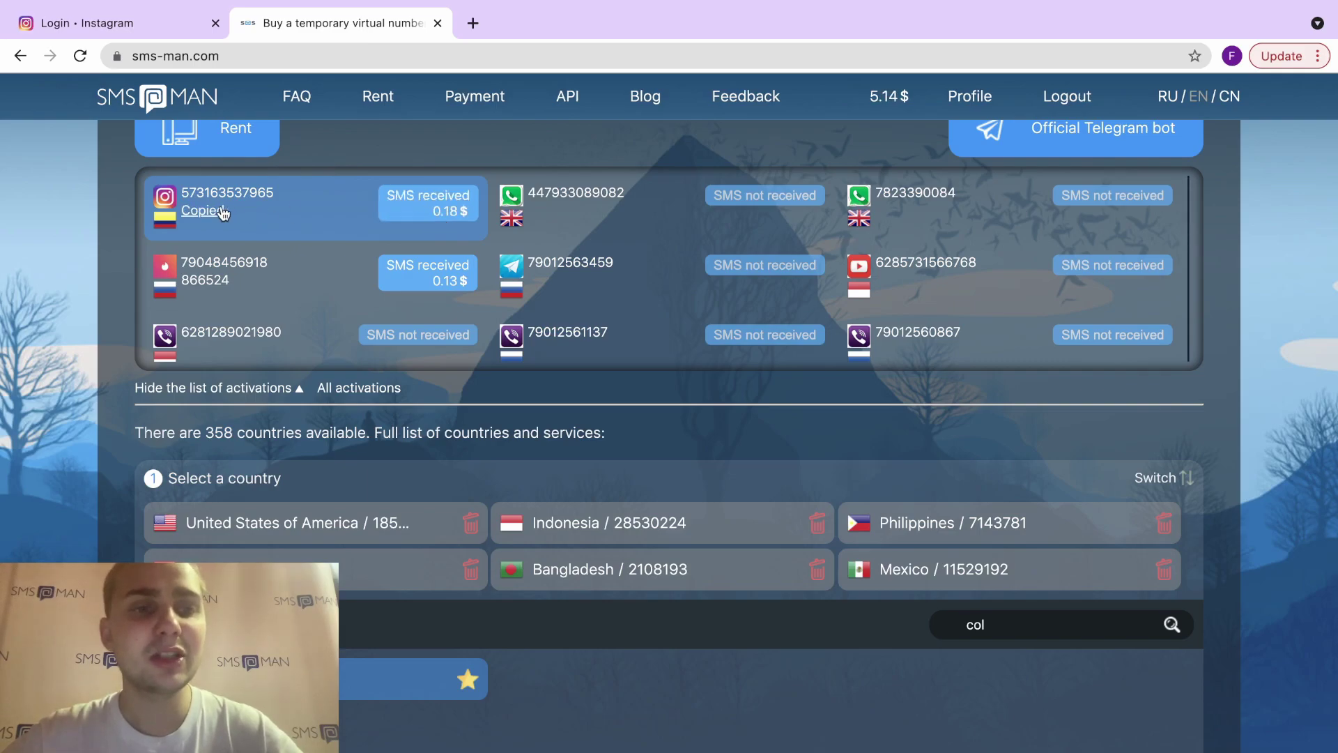
{"action": "left_click", "coordinate": [178, 23]}
{"action": "key", "text": "ctrl+v"}
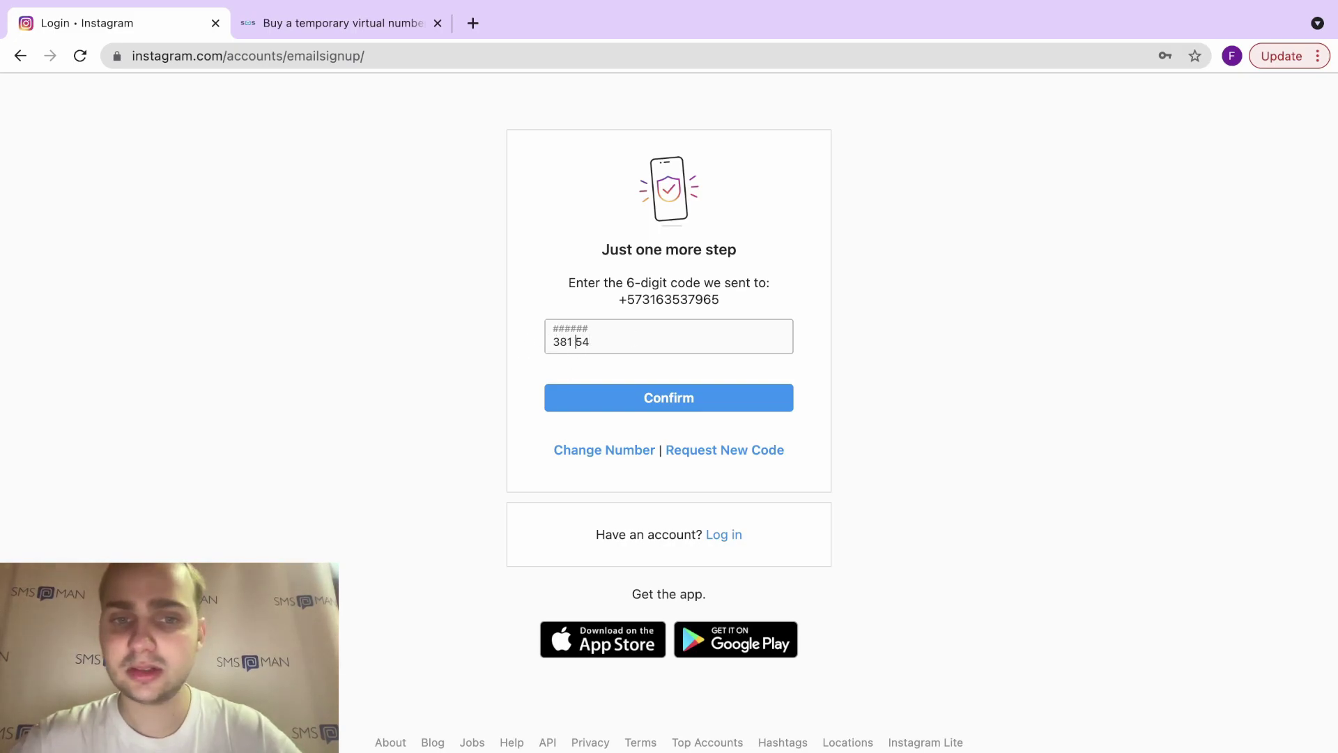
Step: Type the six-digit verification code into Instagram's field, rechecking it against SMS-Man
{"action": "key", "text": "ctrl+Tab"}
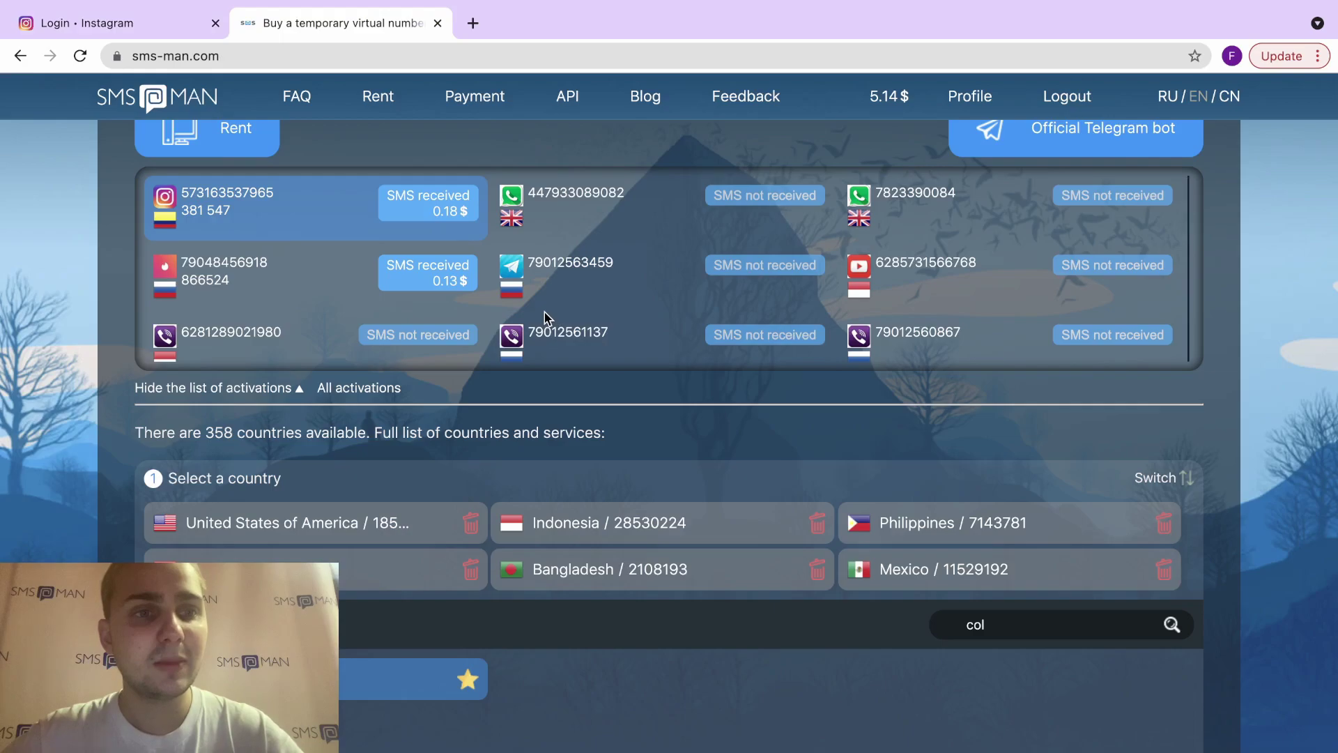
{"action": "key", "text": "ctrl+shift+Tab"}
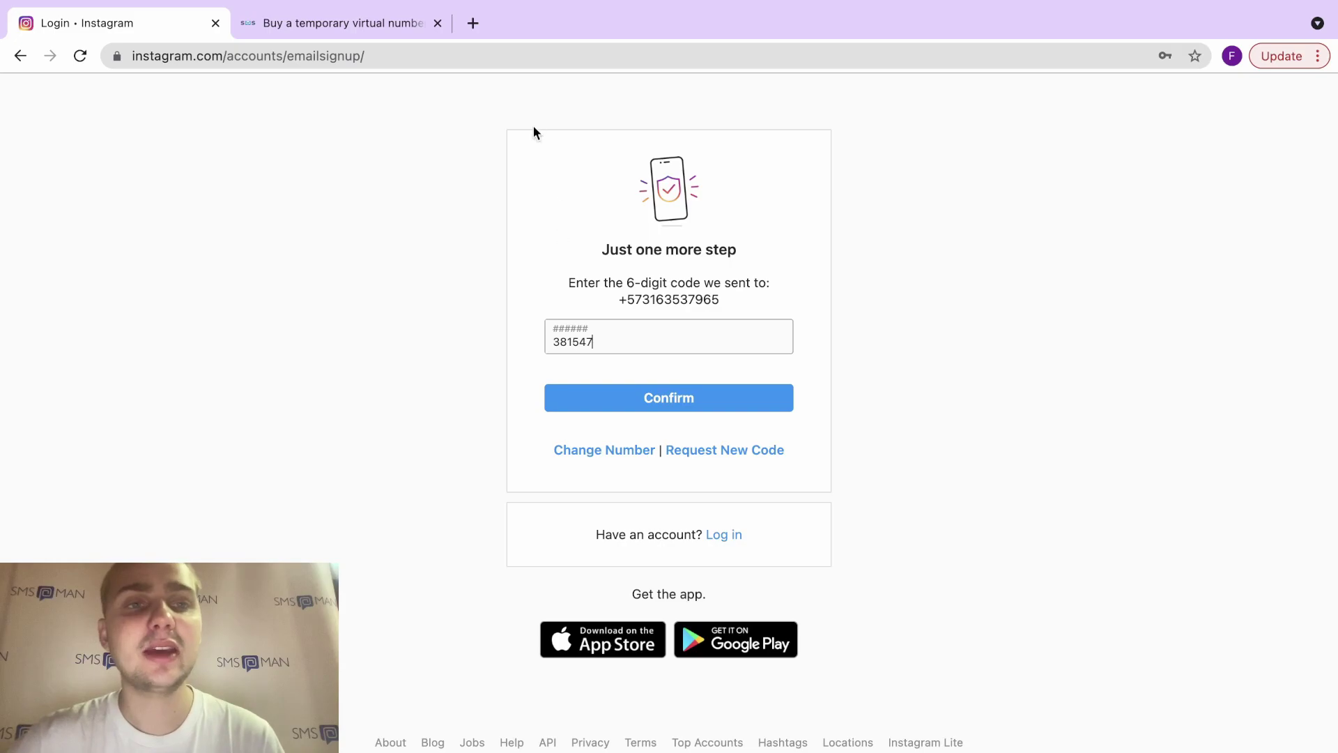
{"action": "left_click", "coordinate": [342, 76]}
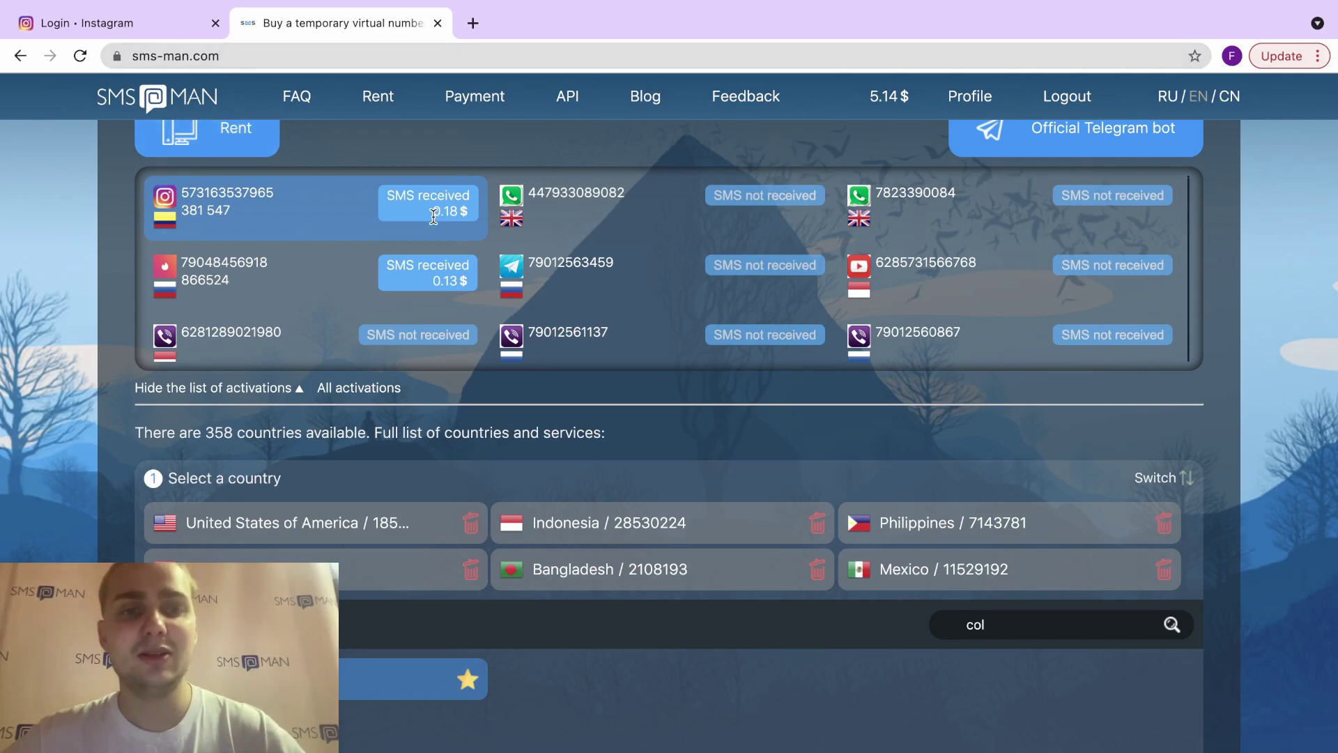
{"action": "key", "text": "ctrl+shift+Tab"}
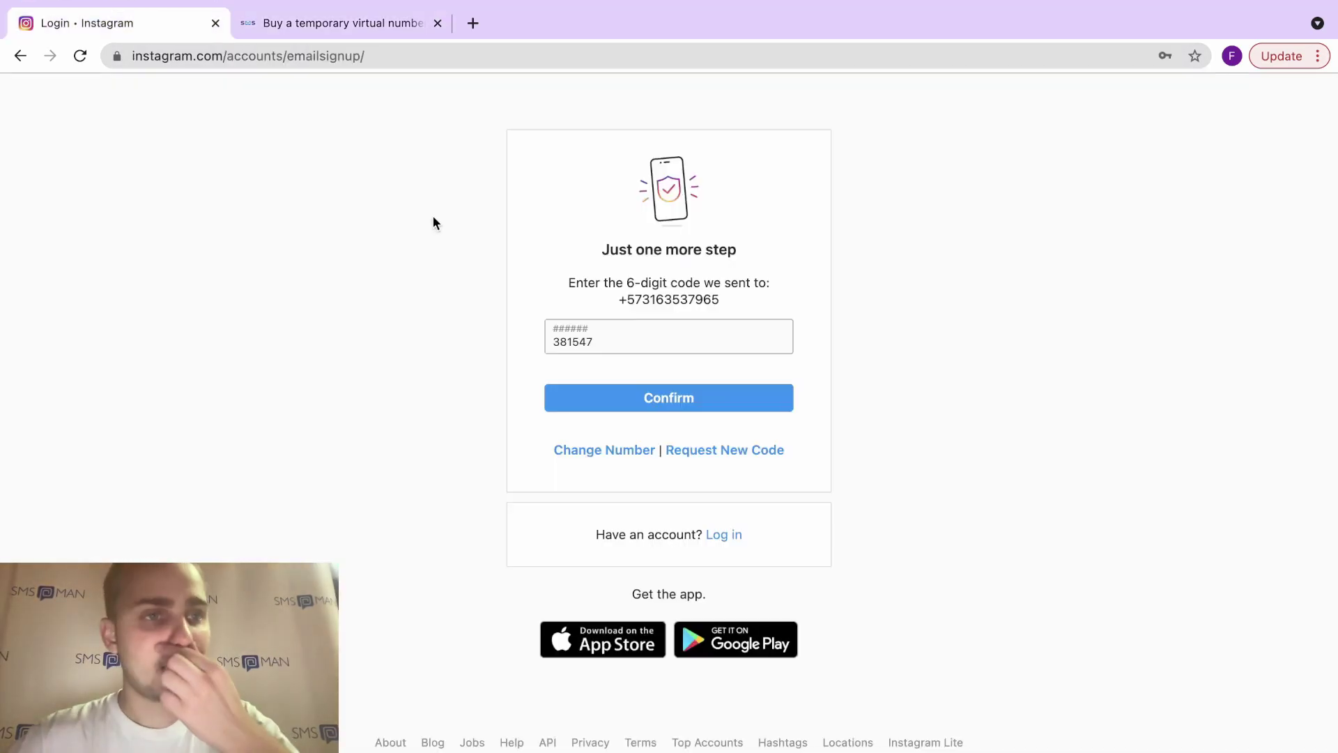
Step: Confirm the code, decline notifications with Not Now, then view and close cristiano's story
{"action": "left_click", "coordinate": [641, 398]}
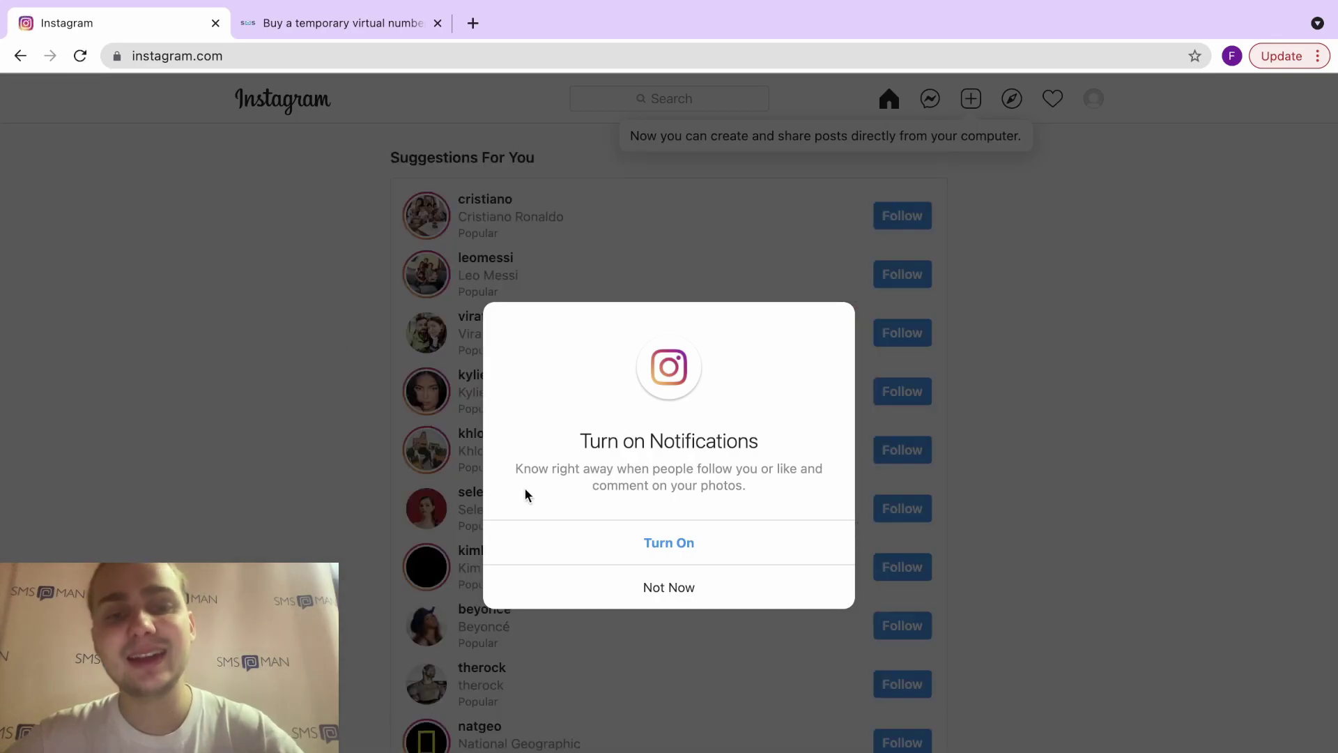
{"action": "left_click", "coordinate": [647, 586]}
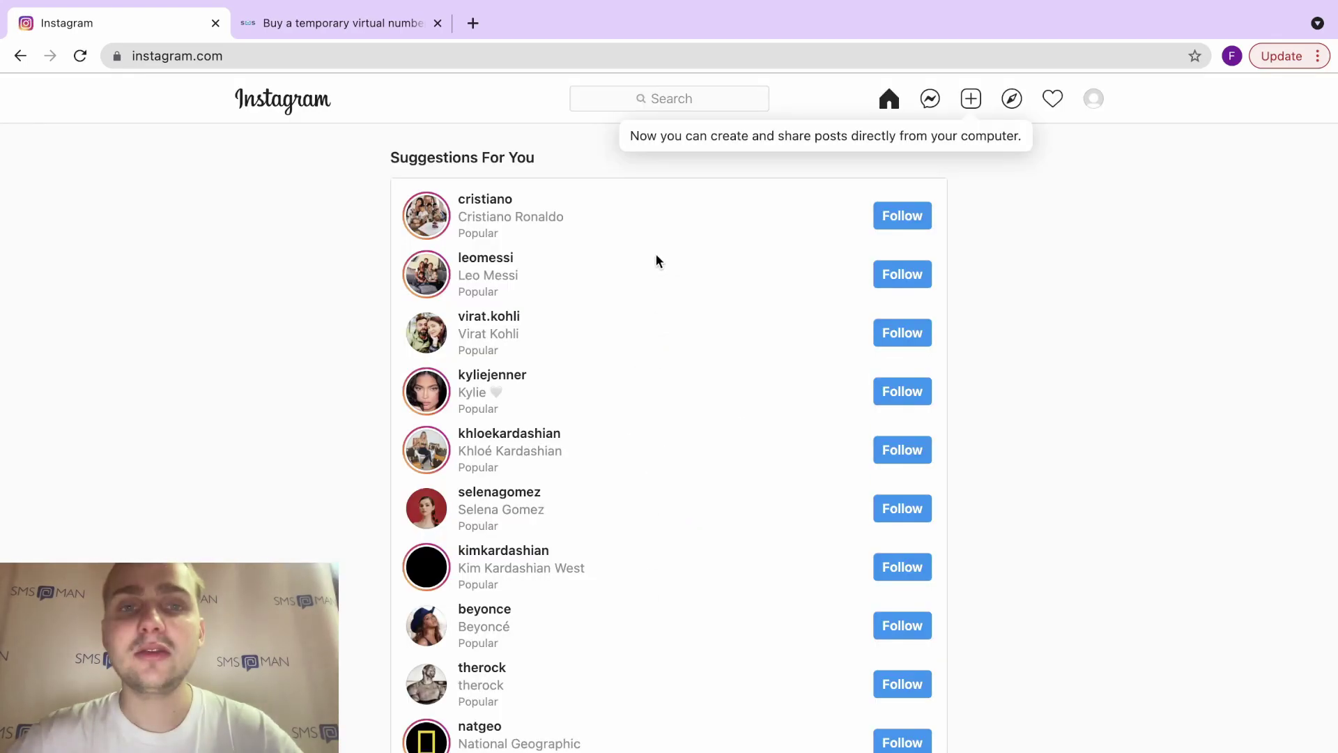
{"action": "left_click", "coordinate": [601, 99]}
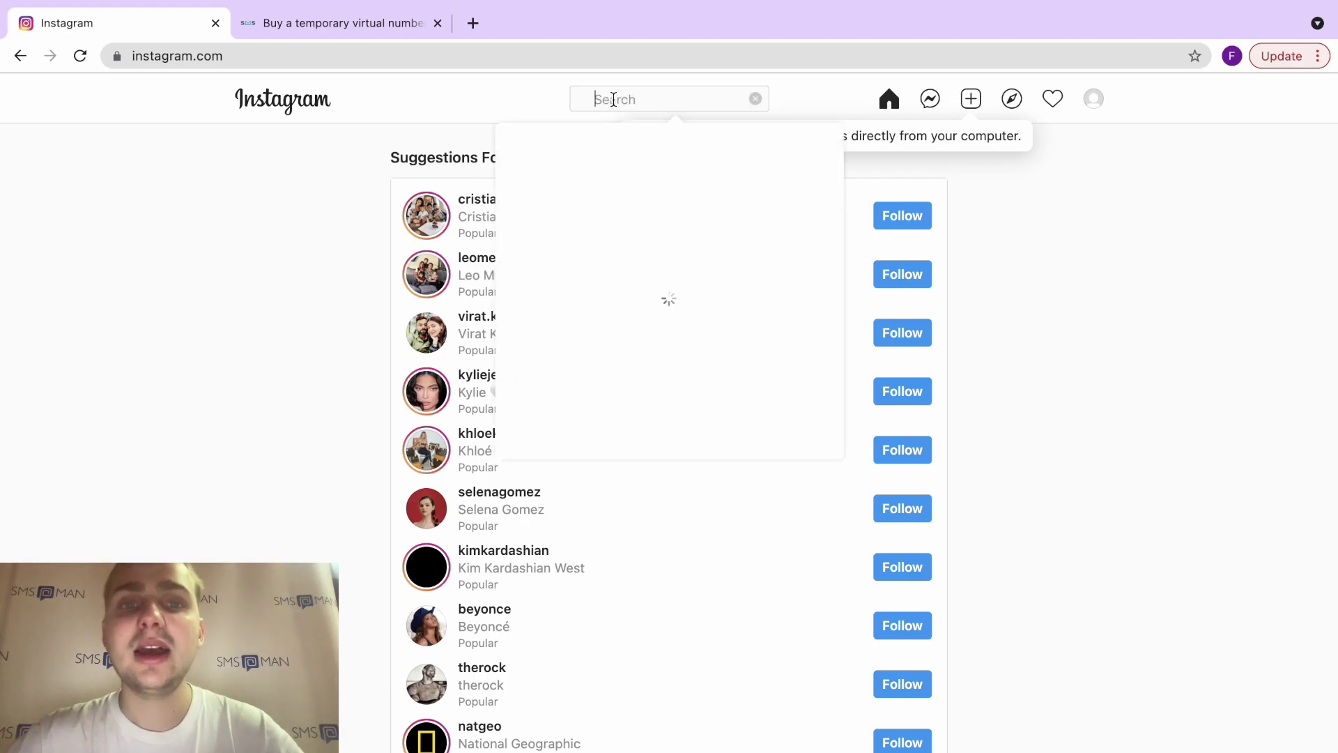
{"action": "left_click", "coordinate": [367, 179]}
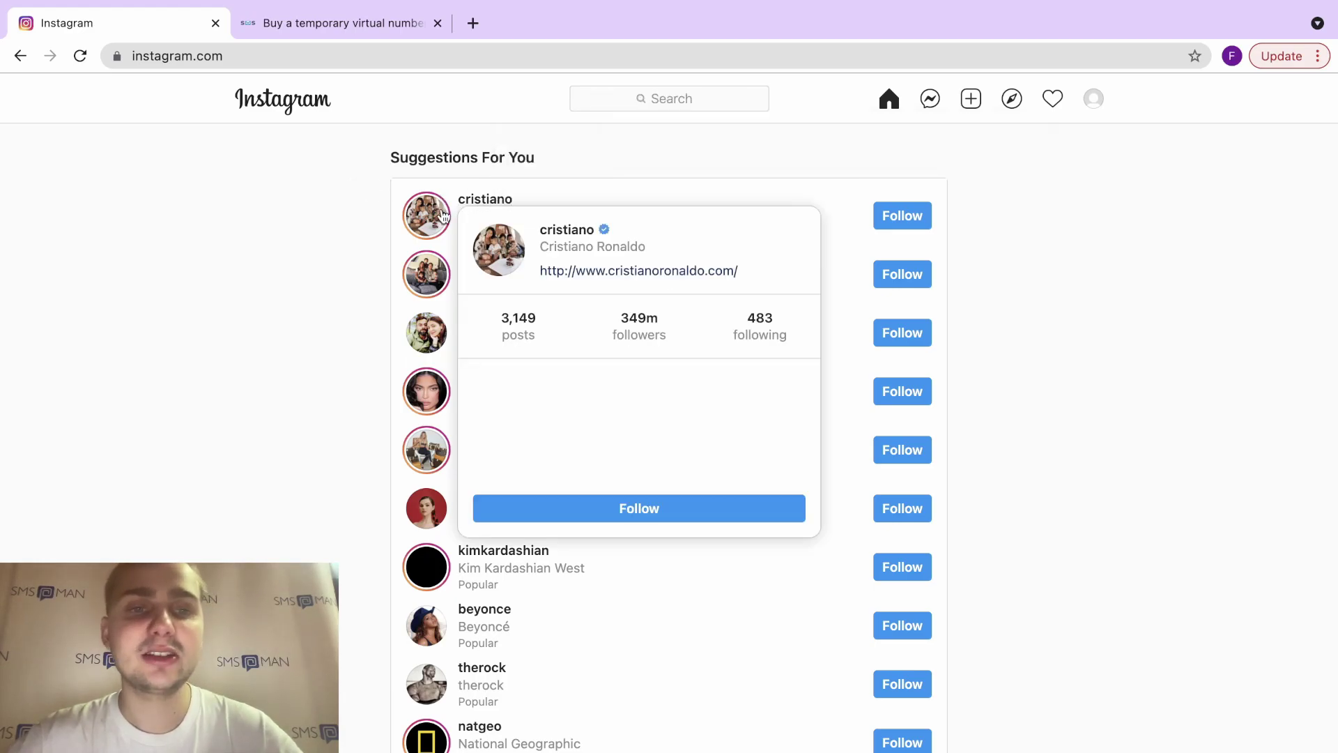
{"action": "left_click", "coordinate": [426, 212]}
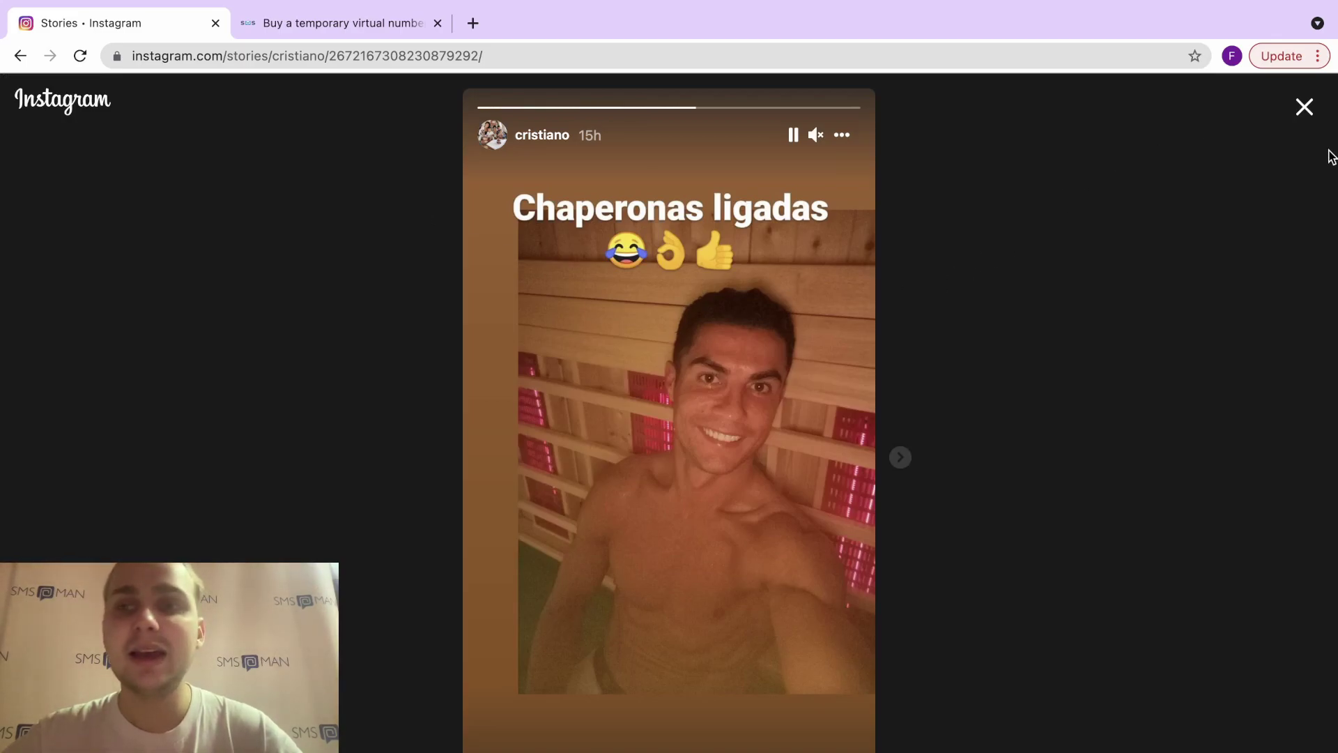
{"action": "left_click", "coordinate": [1304, 107]}
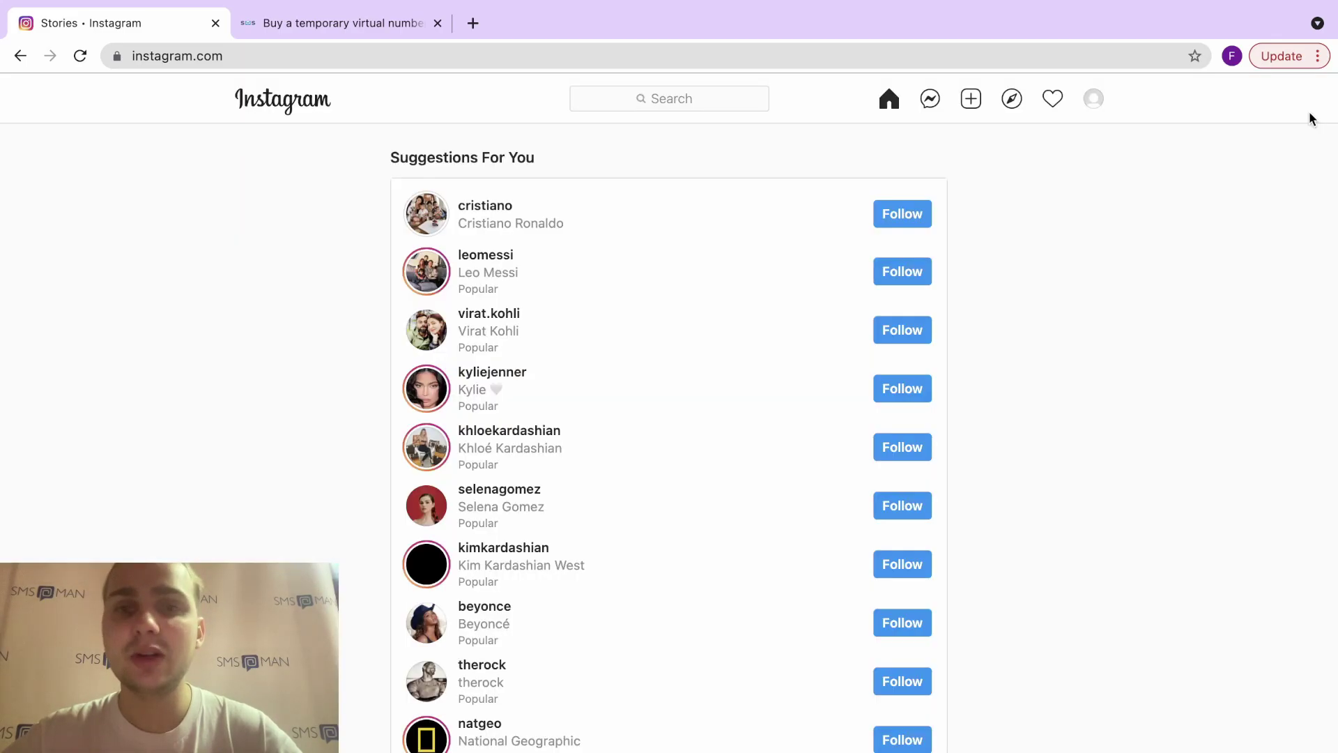
{"action": "left_click", "coordinate": [625, 103]}
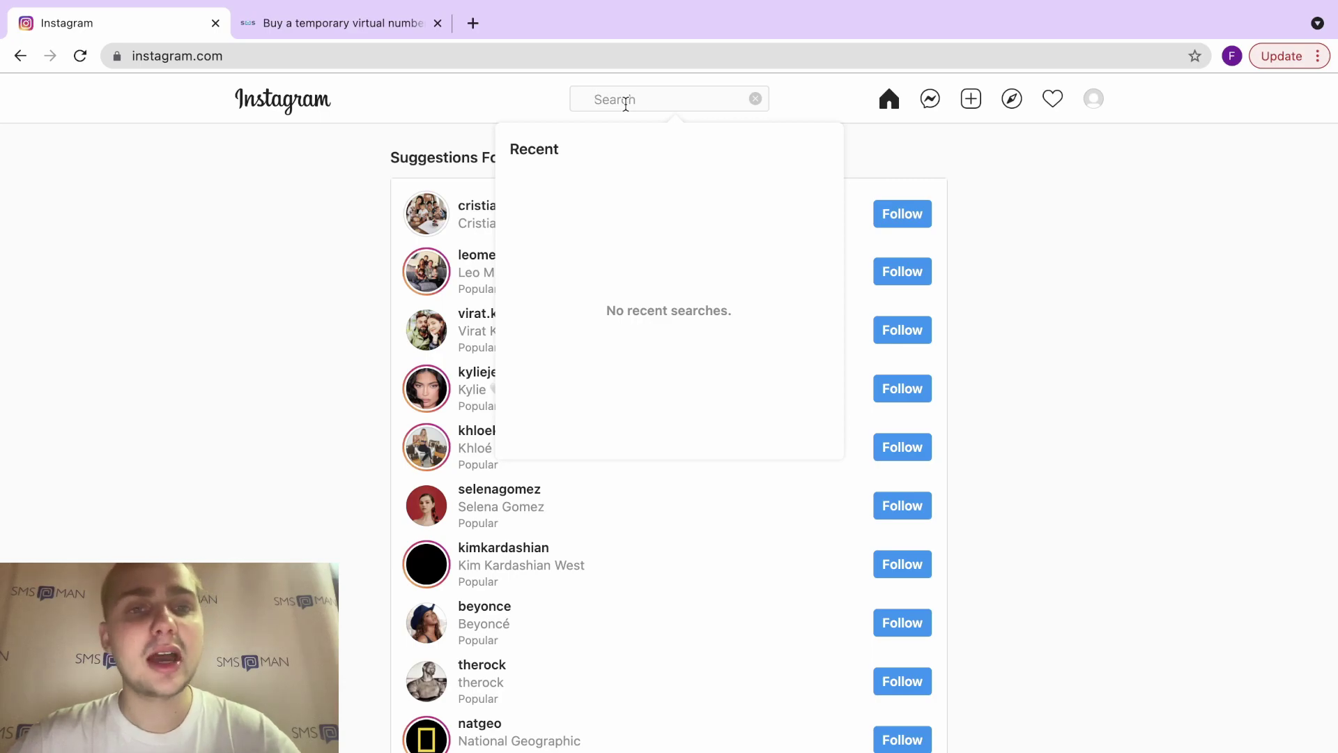
{"action": "left_click", "coordinate": [286, 236]}
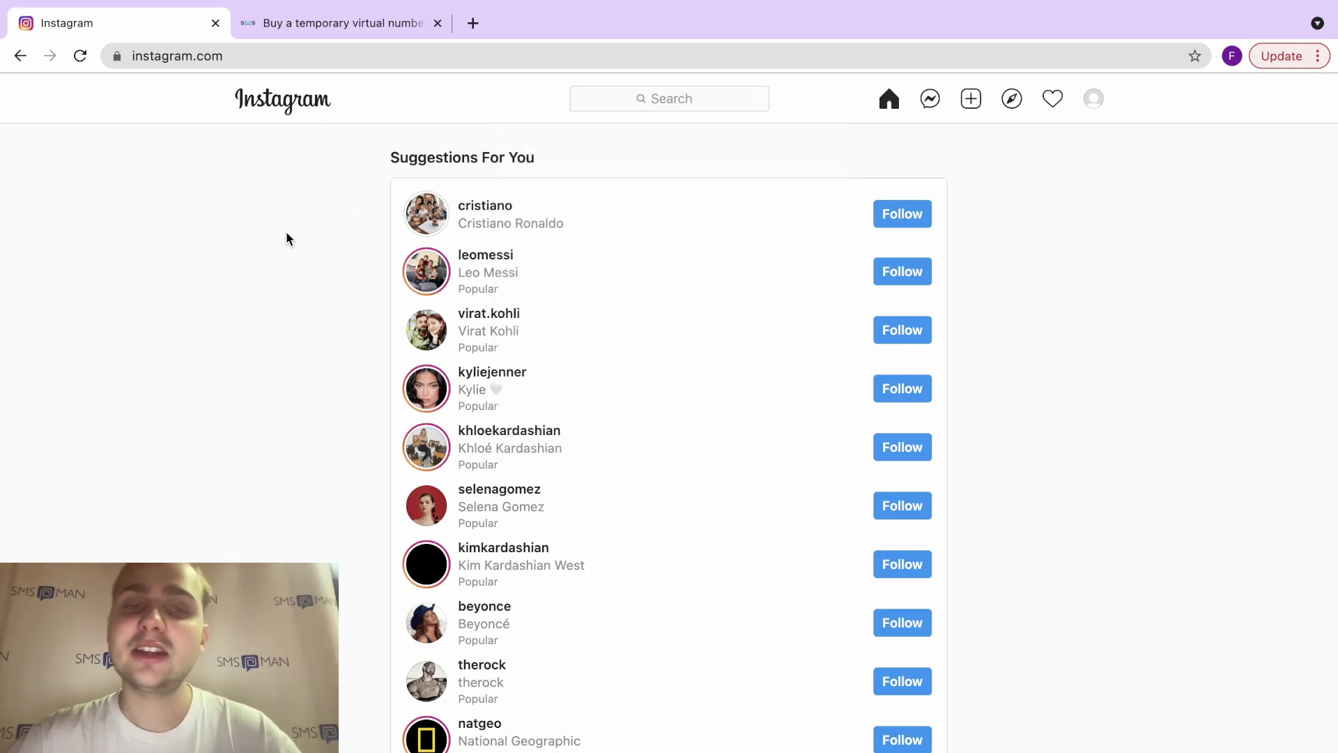